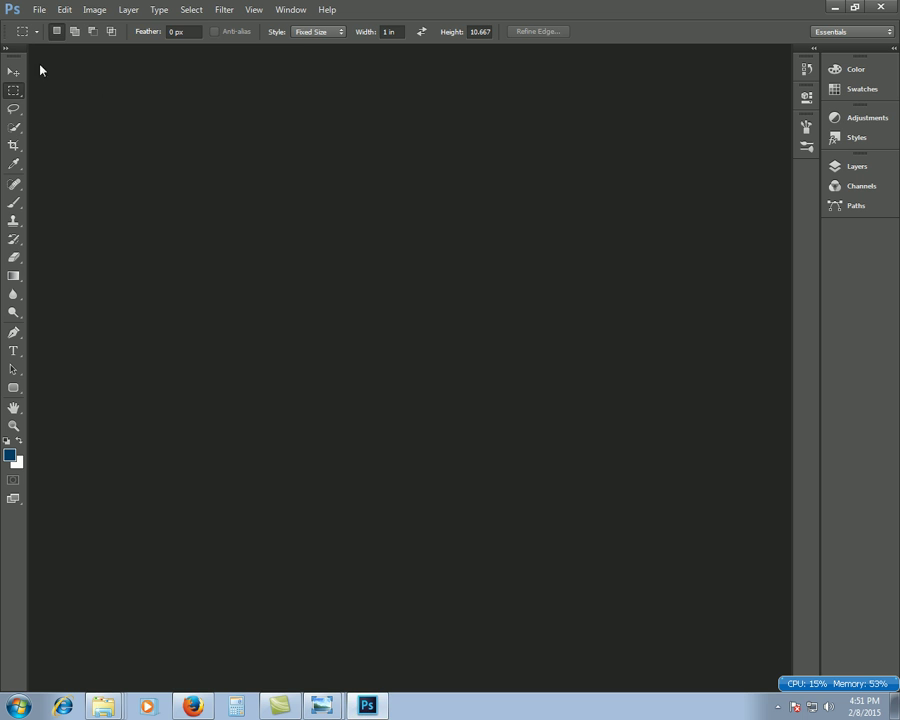
- Create a new 1024 × 1280 pixel RGB document at 300 pixels/inch with a white background
click(38, 10)
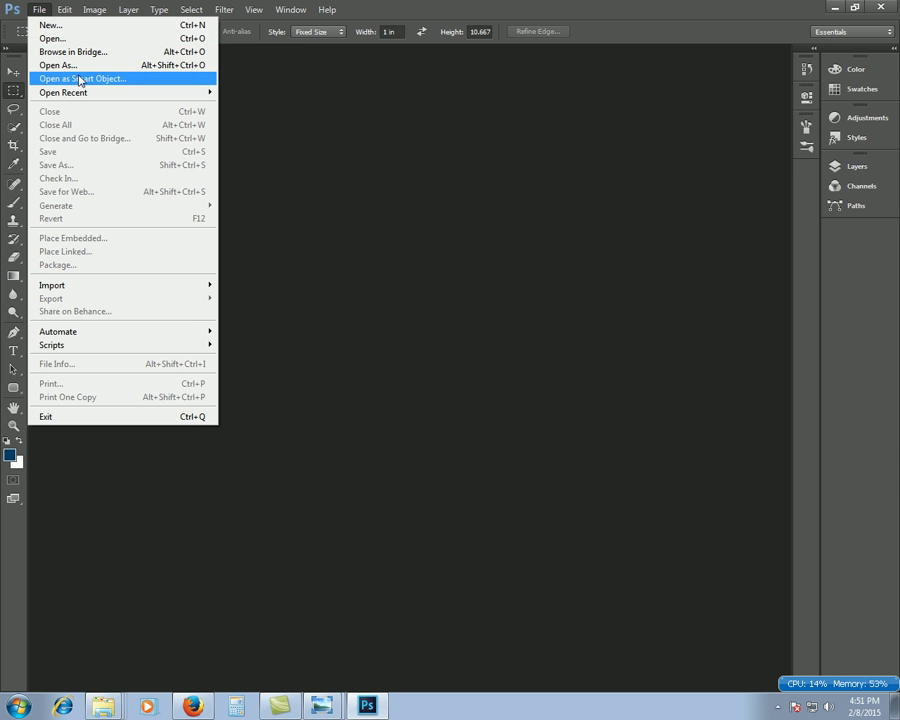
click(52, 26)
click(460, 229)
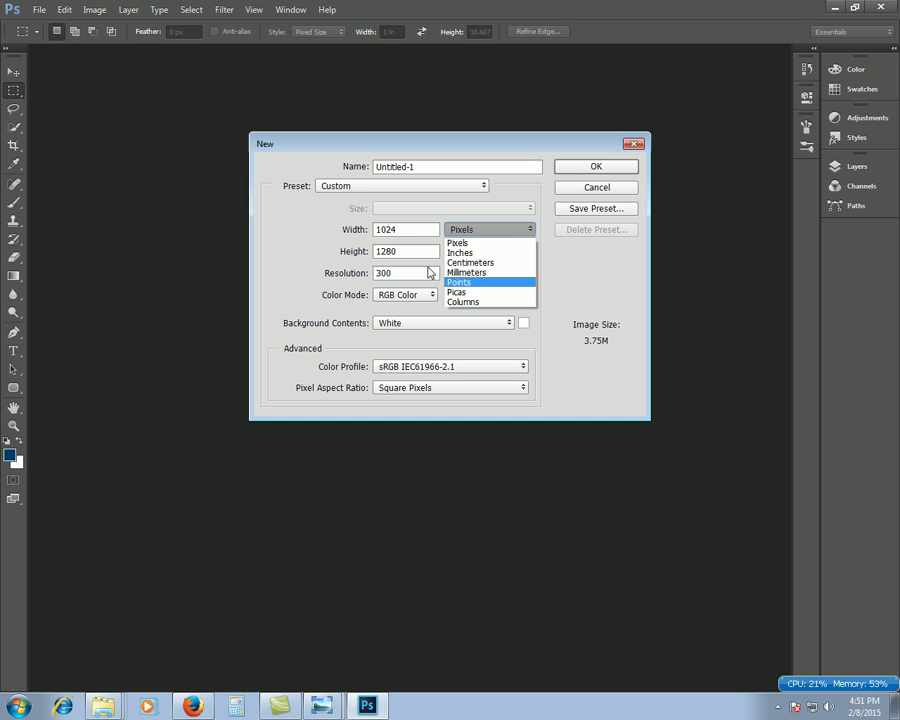
click(411, 231)
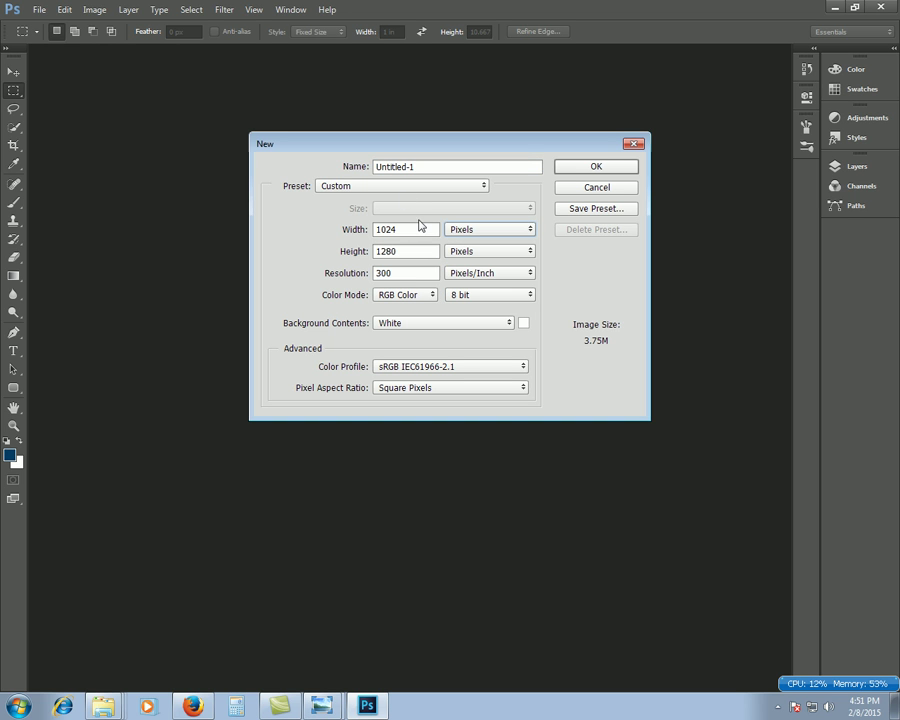
click(600, 172)
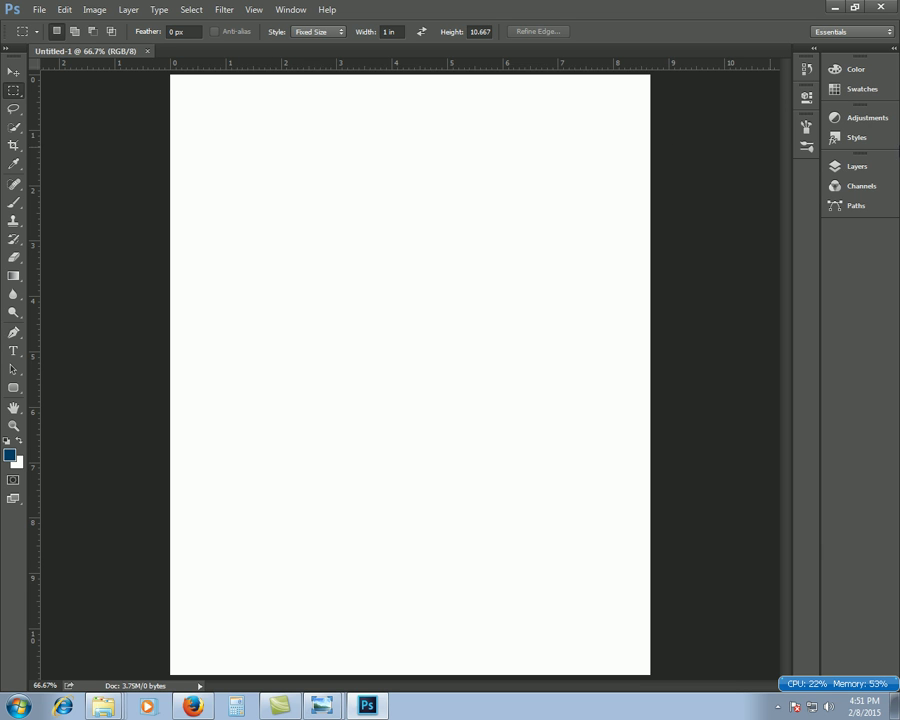
- Unlock the Background layer and fill it with black
click(866, 168)
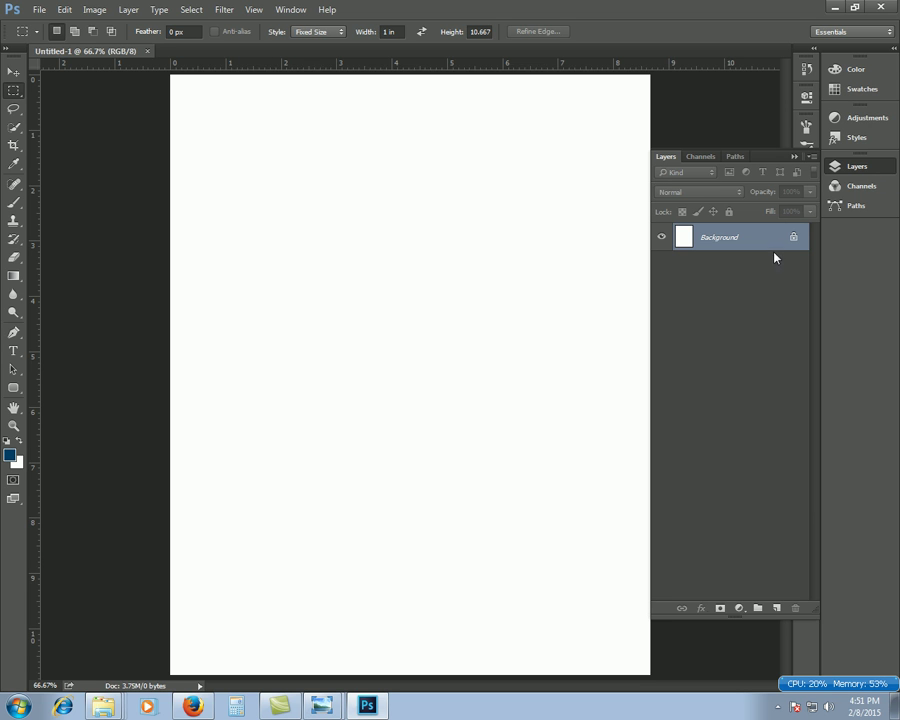
click(793, 236)
click(857, 167)
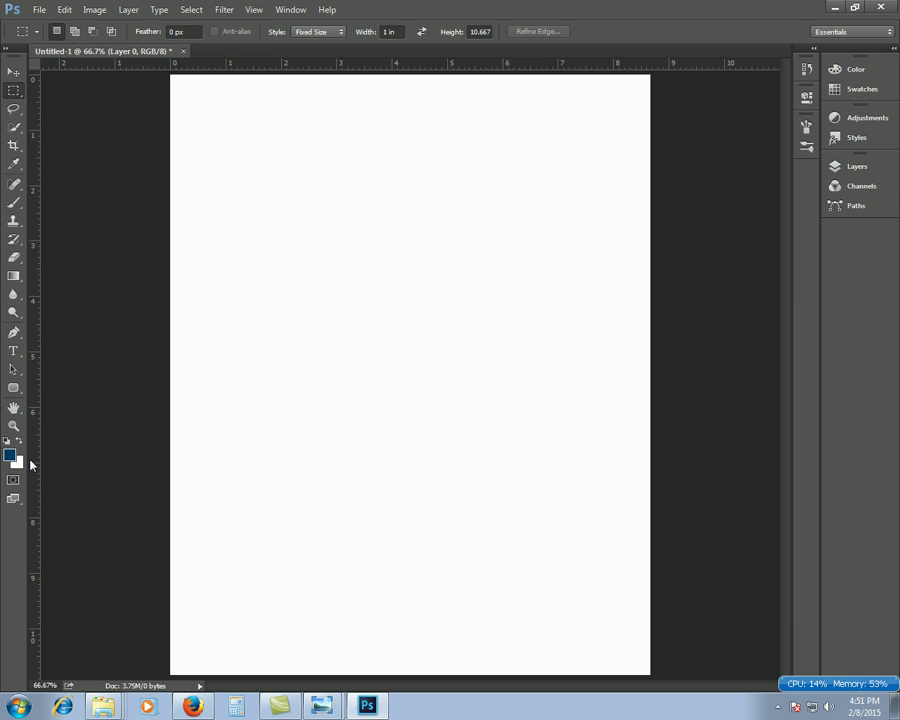
key(alt+BackSpace)
key(ctrl+BackSpace)
key(alt+BackSpace)
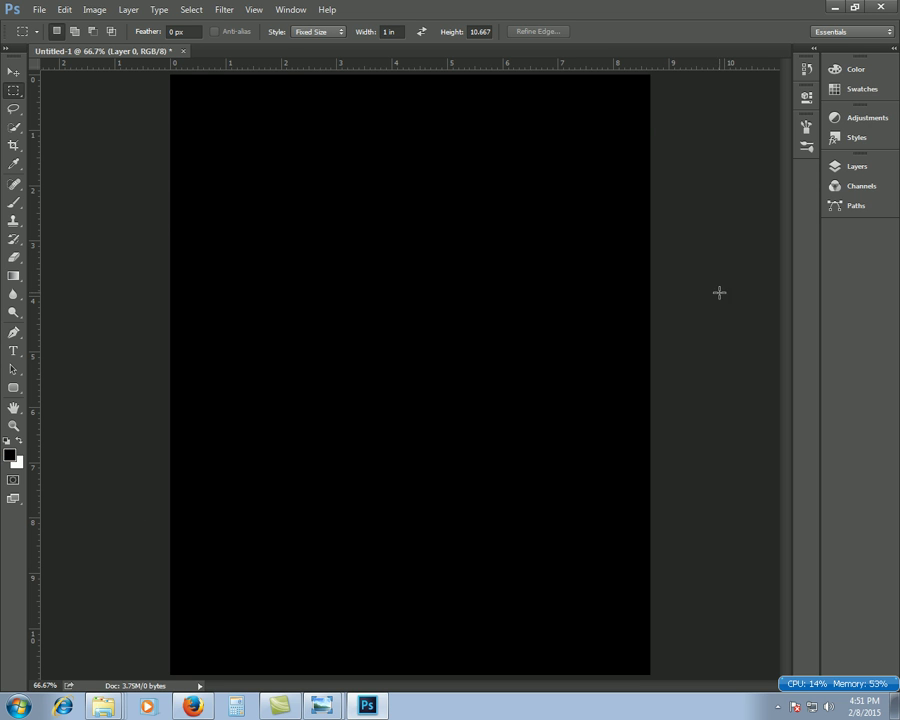
- Start a text line in the upper-middle part of the canvas at 72 pt with pure red (ff0000) as its colour
click(14, 350)
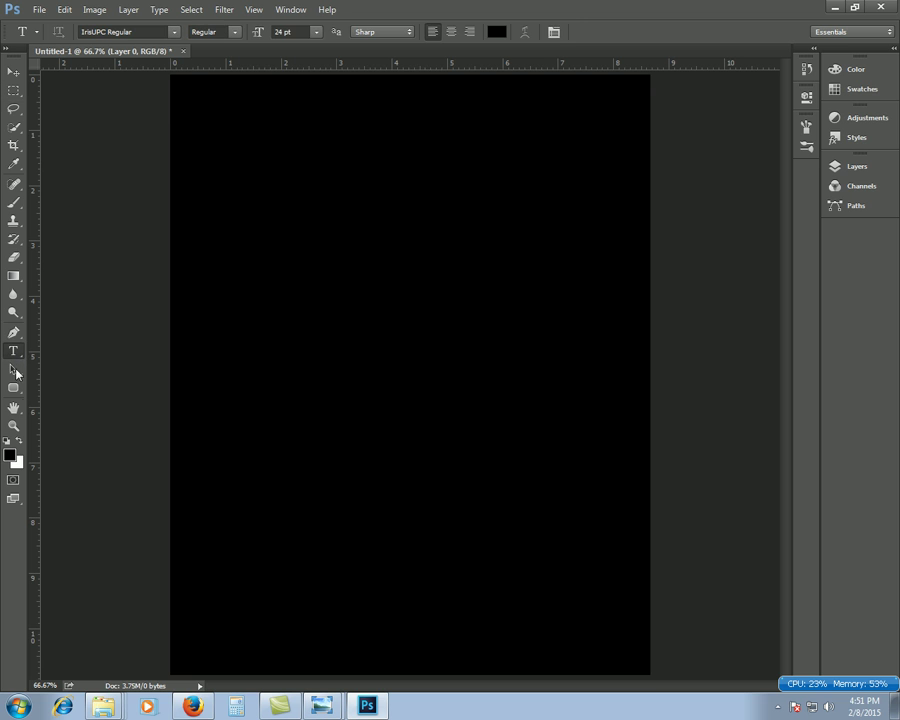
click(316, 32)
click(290, 268)
click(260, 320)
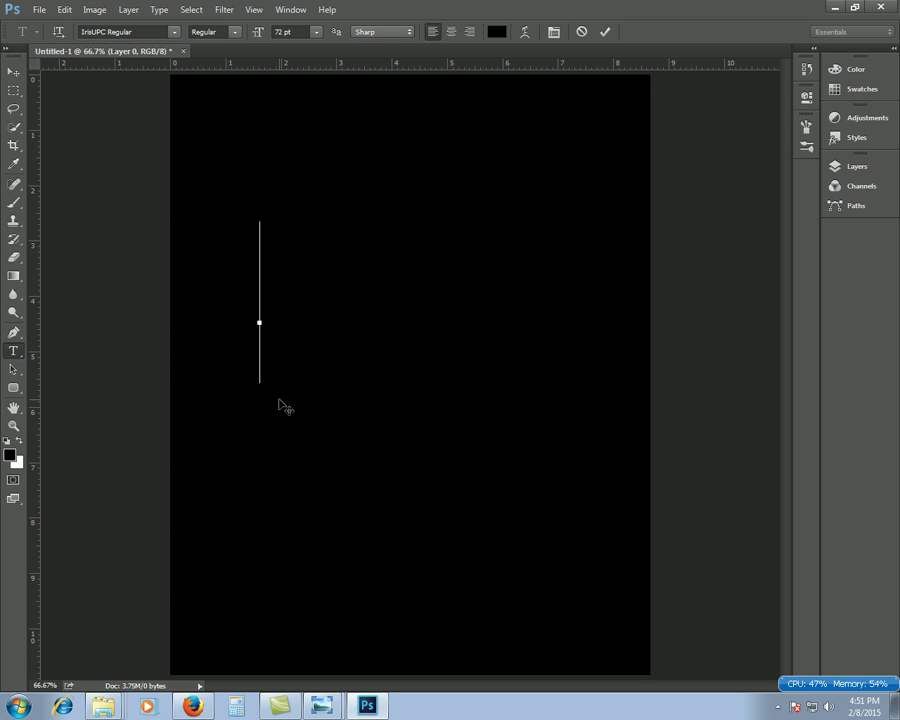
click(497, 32)
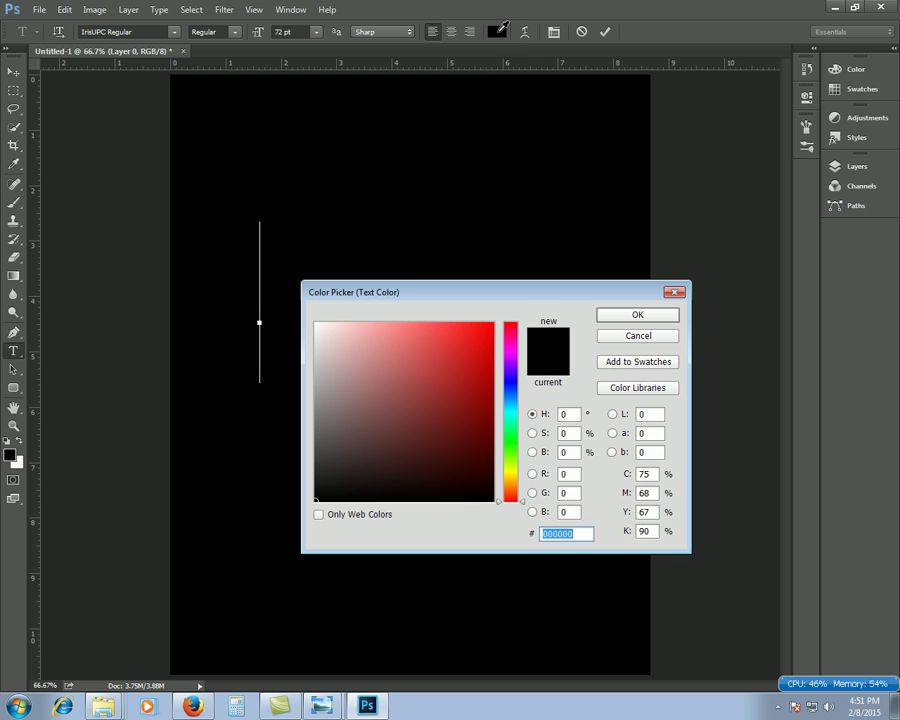
drag(462, 352, 577, 313)
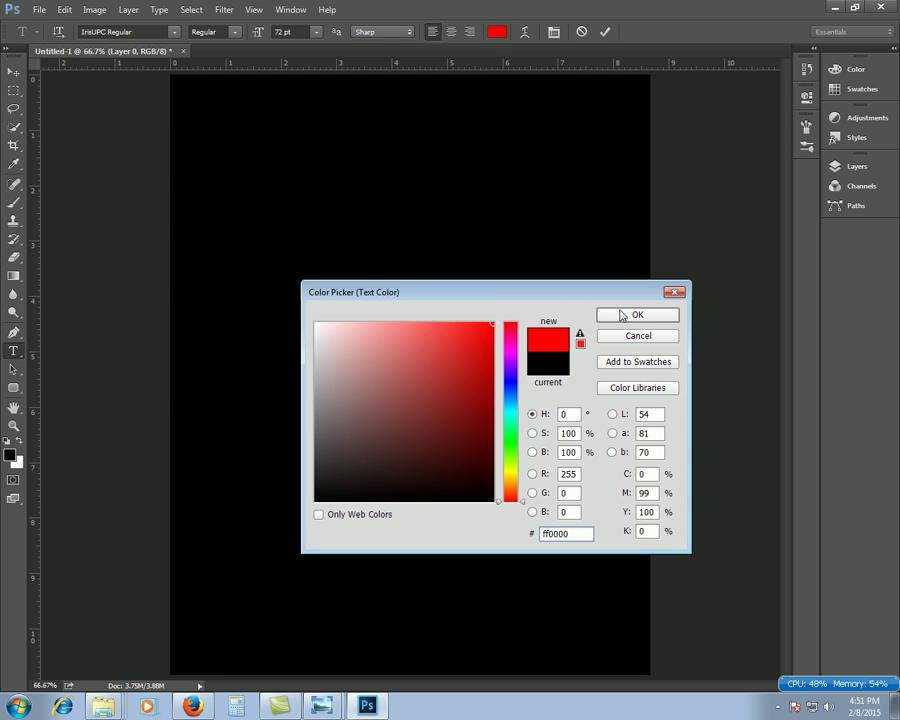
click(622, 315)
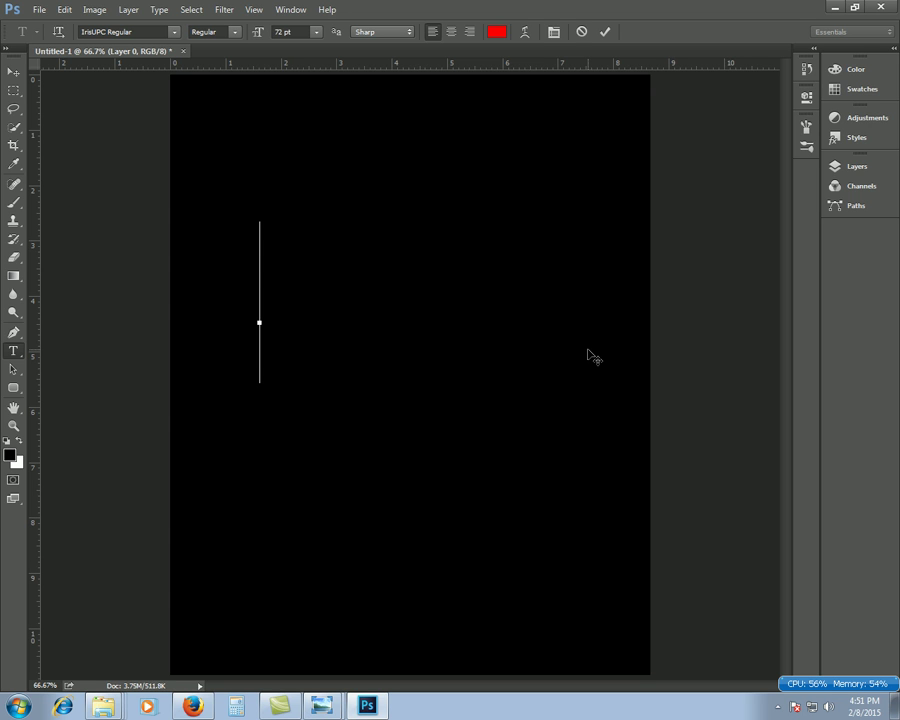
- Enter the word BHOOT and shift it slightly so it sits centred across the canvas
text(V)
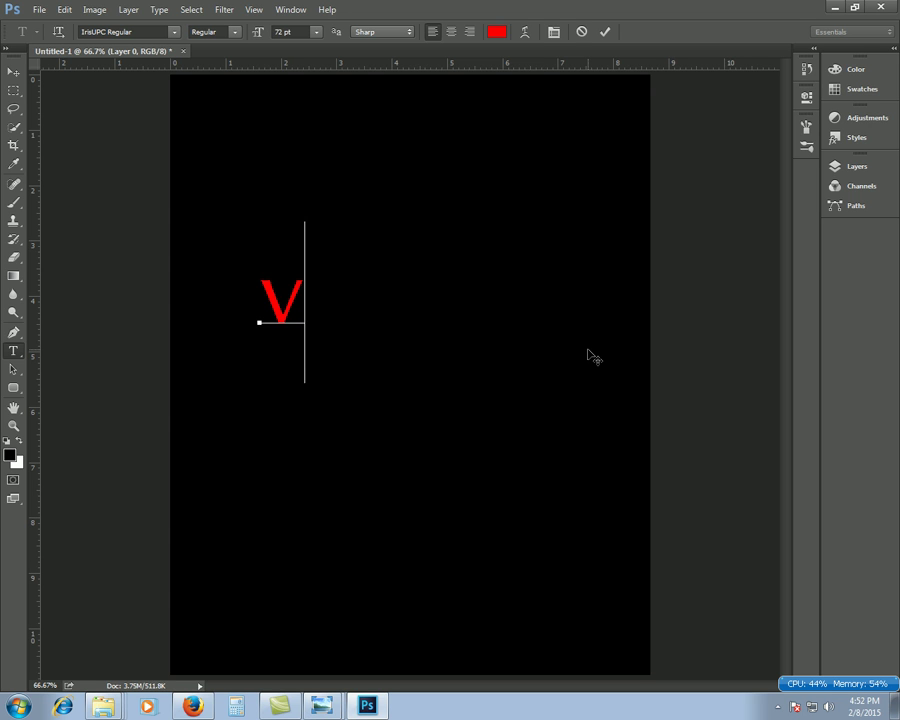
key(BackSpace)
text(Vu)
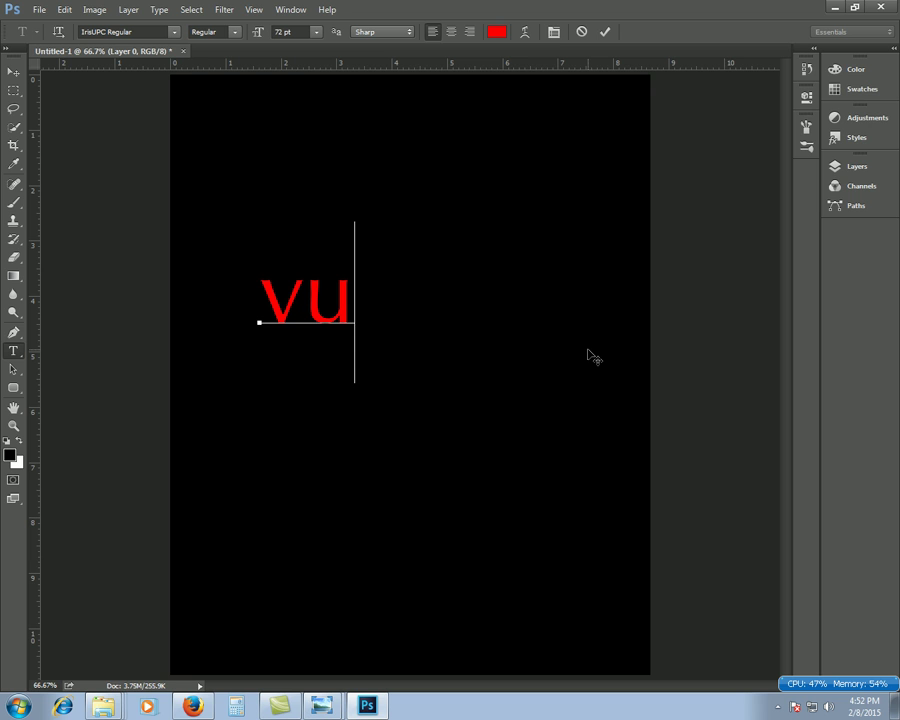
text(t)
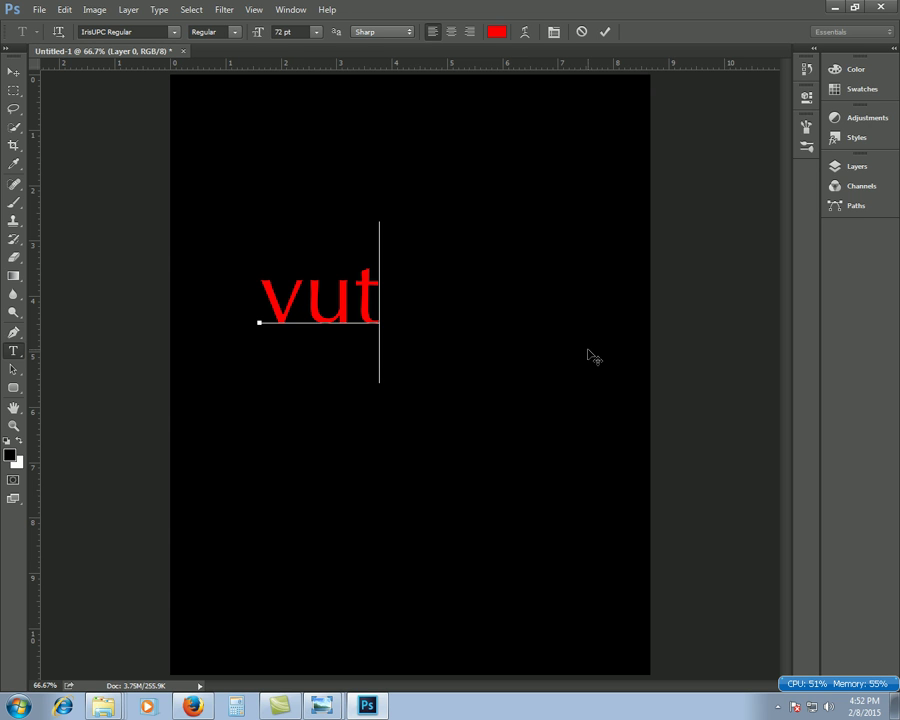
key(BackSpace)
key(BackSpace)
key(BackSpace)
text(H)
key(BackSpace)
text(BHOOT)
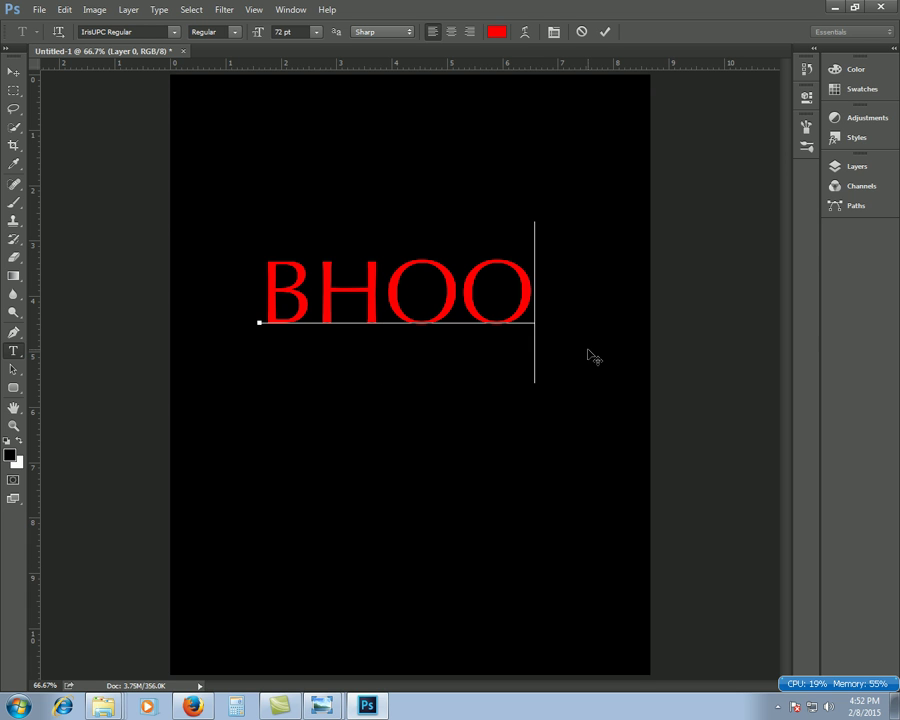
mouse_move(532, 412)
mouse_down()
mouse_move(504, 426)
mouse_move(520, 426)
mouse_up()
- Try the IrisUPC Bold Italic font on the whole BHOOT text
drag(560, 310, 190, 352)
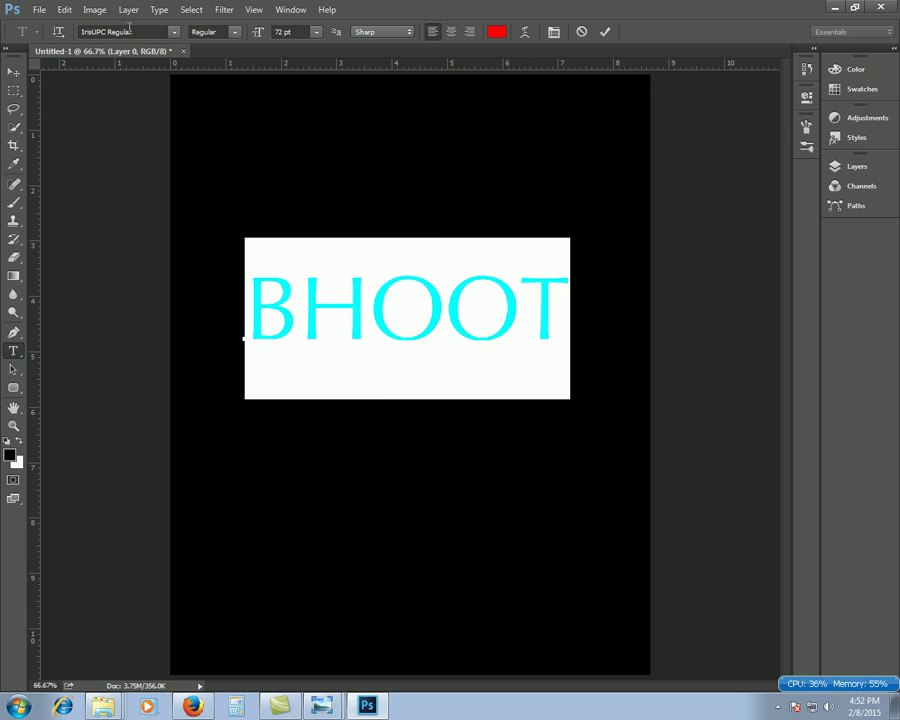
click(129, 28)
key(Down)
key(Down)
key(Down)
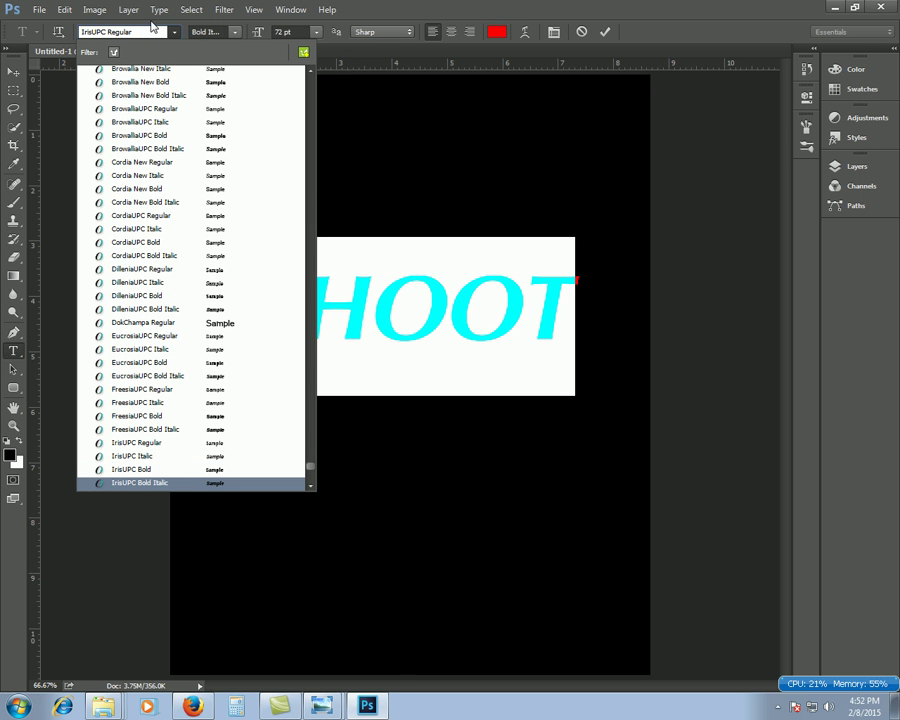
key(Escape)
- Replace the selected text by entering BHOOT again in capitals
text(A)
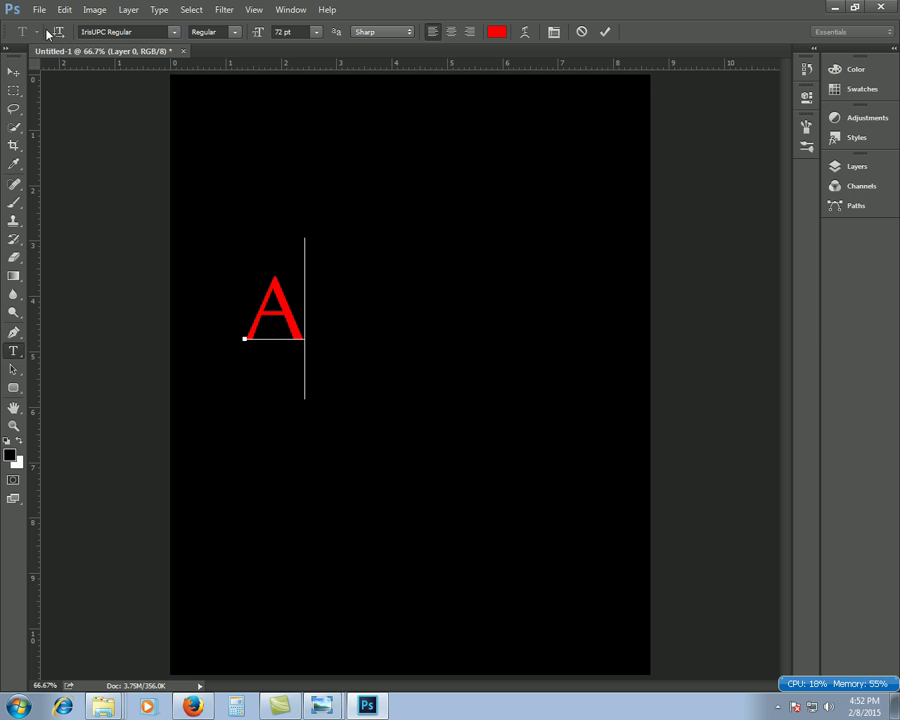
key(BackSpace)
text(b)
key(BackSpace)
text(H)
key(BackSpace)
text(B)
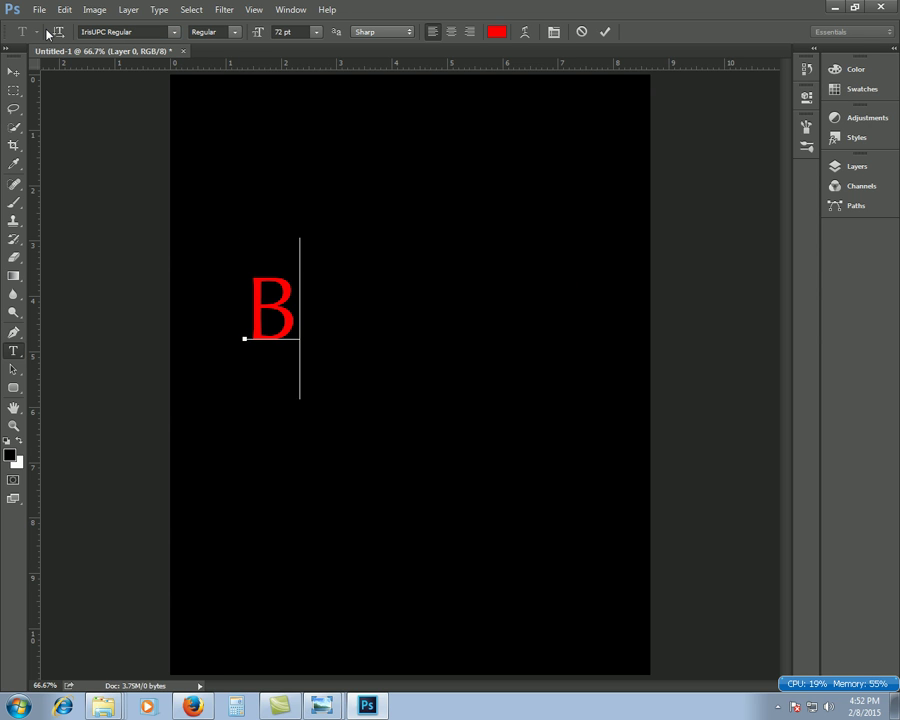
text(HOOT)
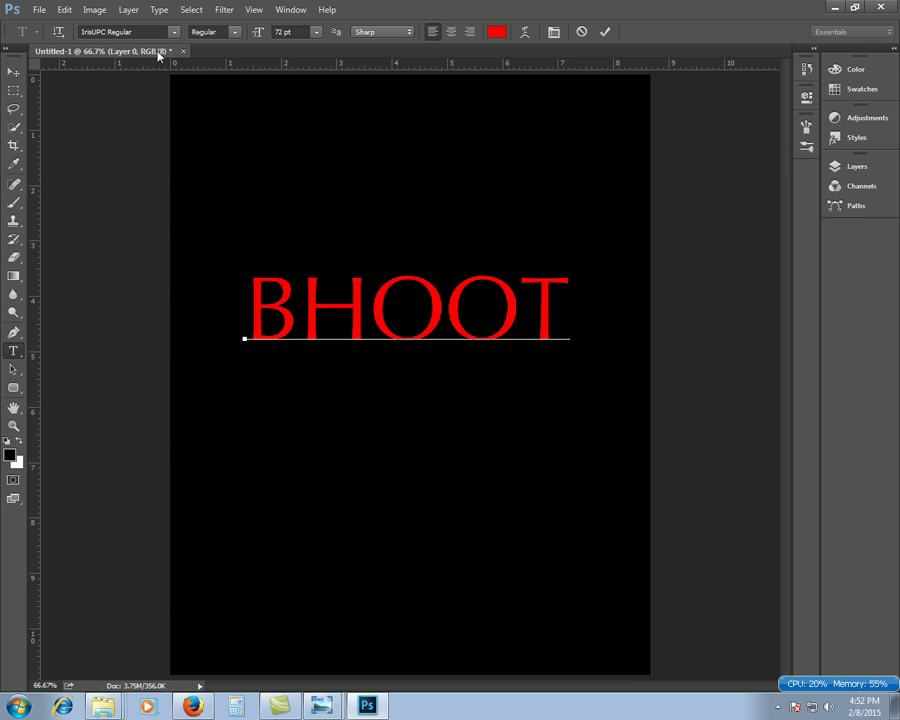
- Set the whole BHOOT text to the Arial Black font at 48 pt
drag(554, 287, 88, 115)
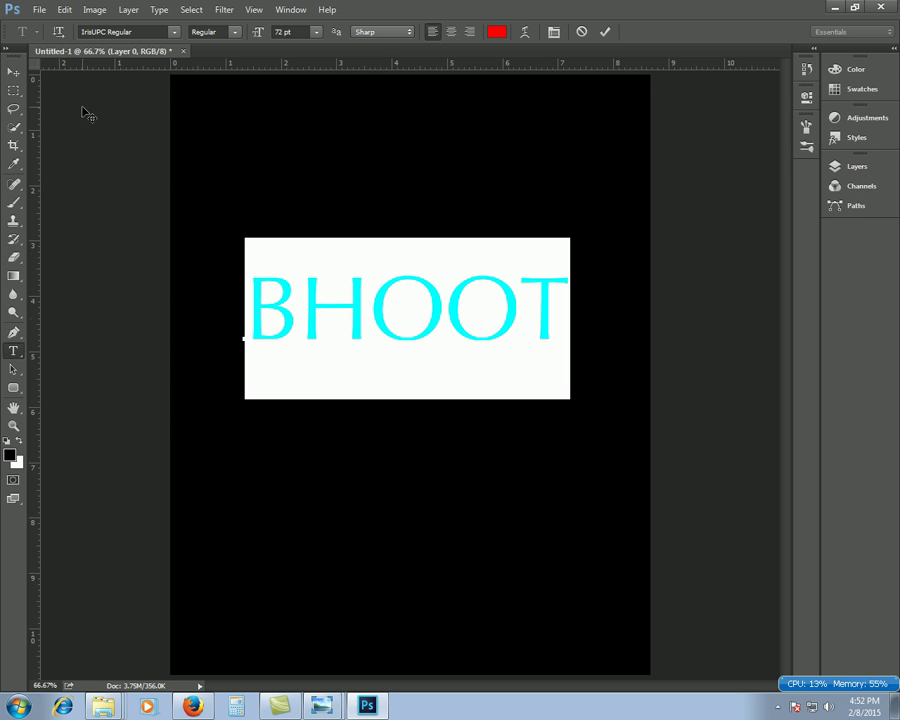
click(133, 32)
text(ARI)
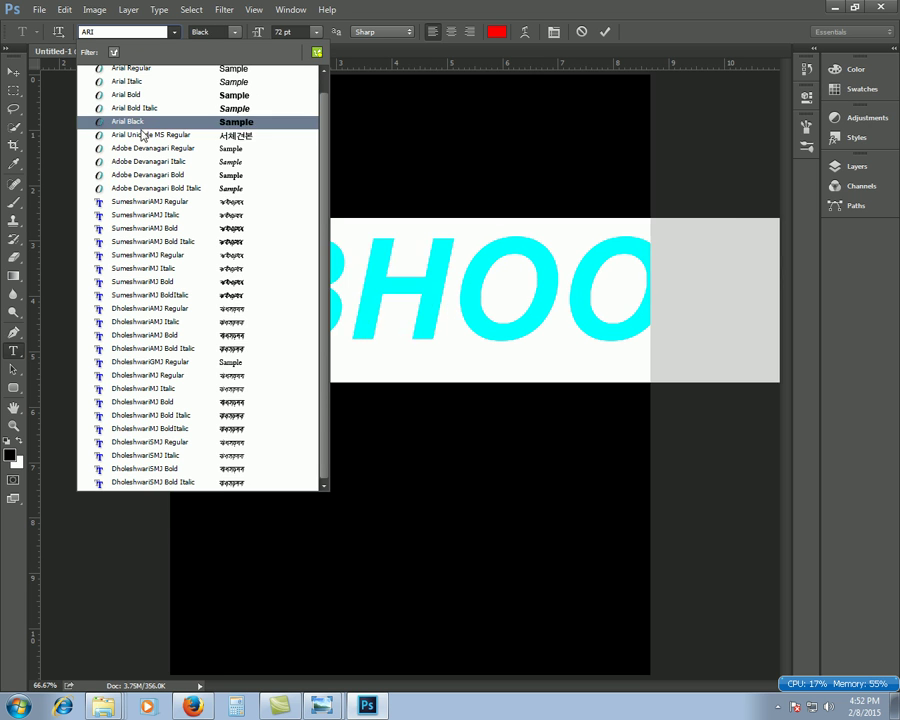
click(143, 123)
click(316, 36)
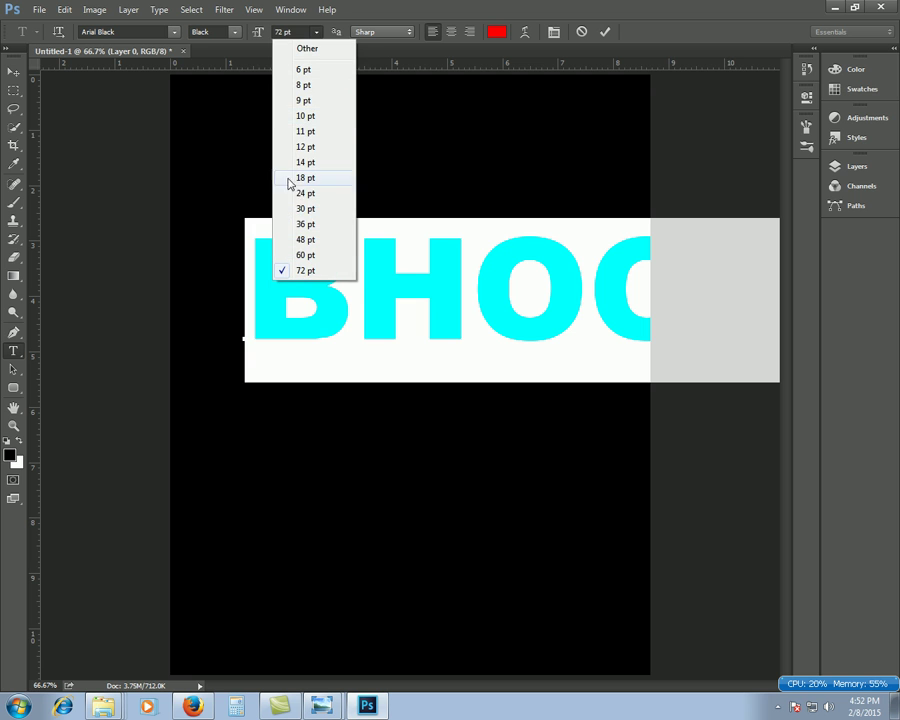
click(305, 224)
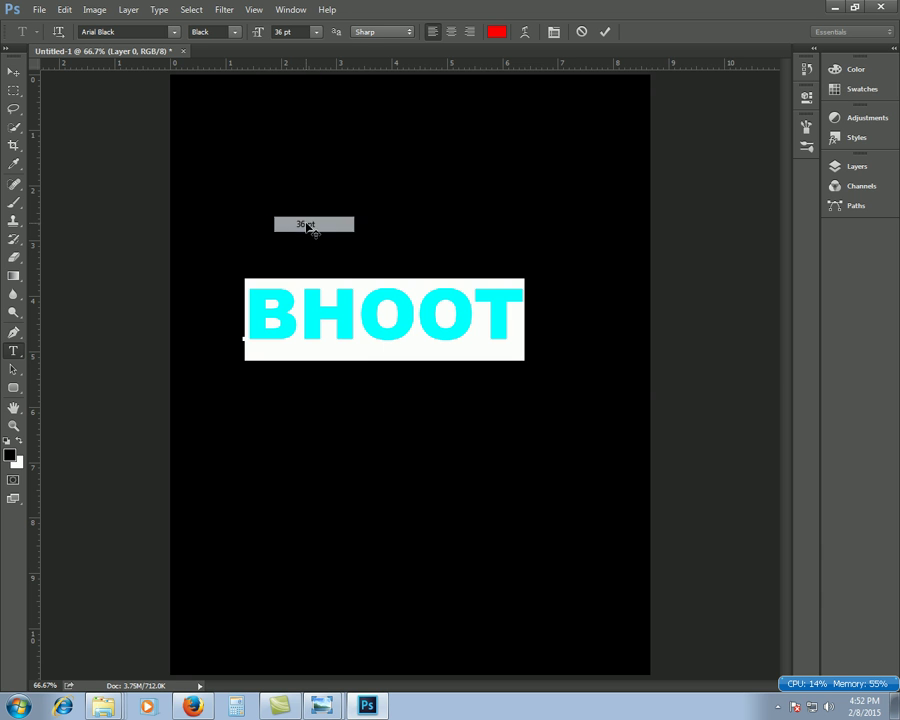
click(316, 32)
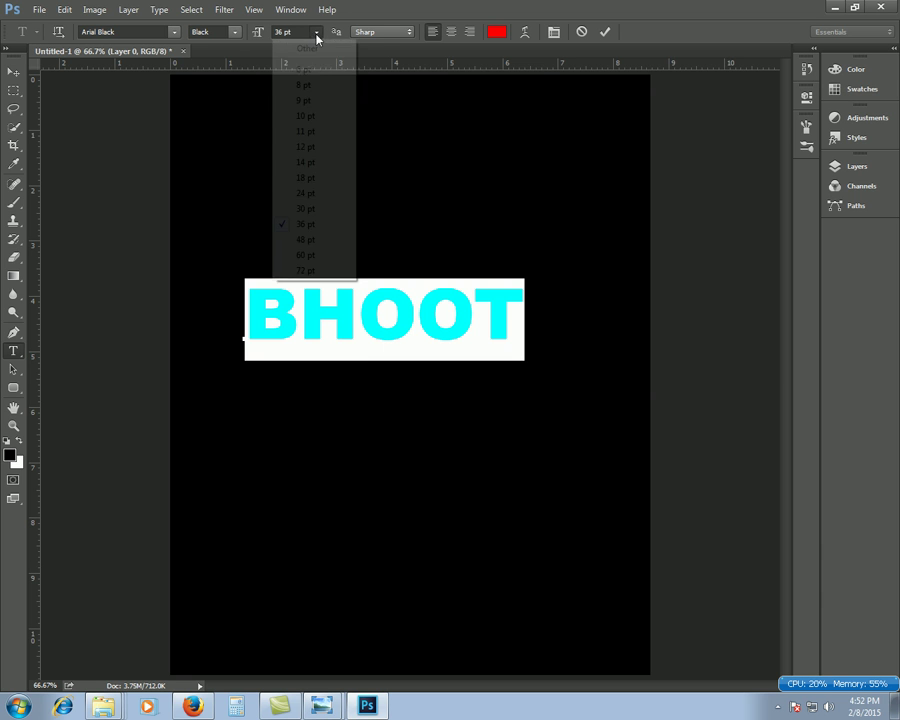
click(310, 240)
- Move the BHOOT text to the top of the canvas, display the layers, and commit the text
drag(405, 403, 392, 266)
click(583, 161)
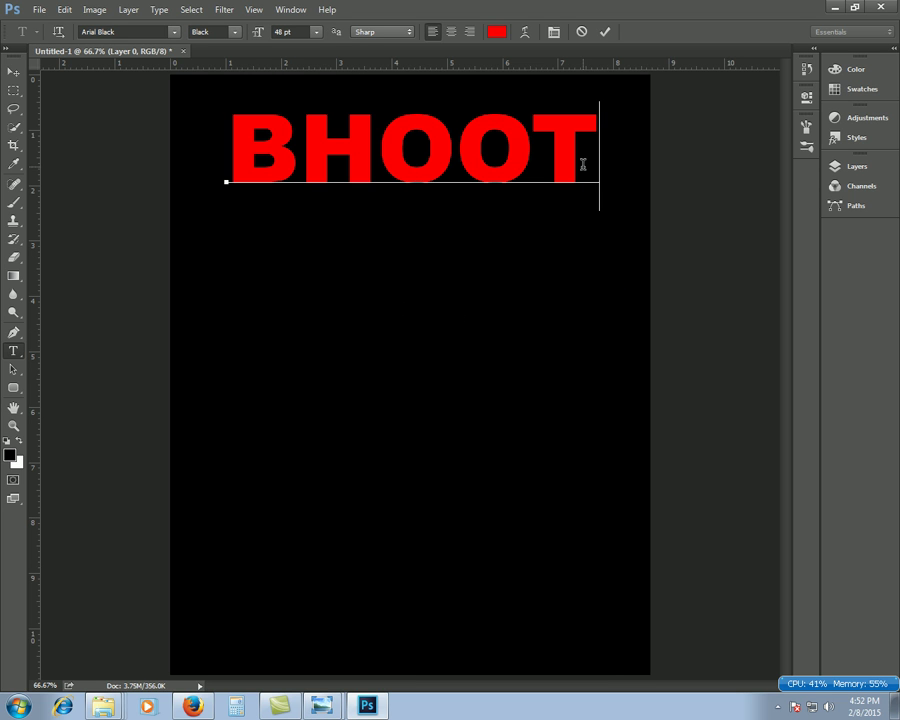
click(860, 166)
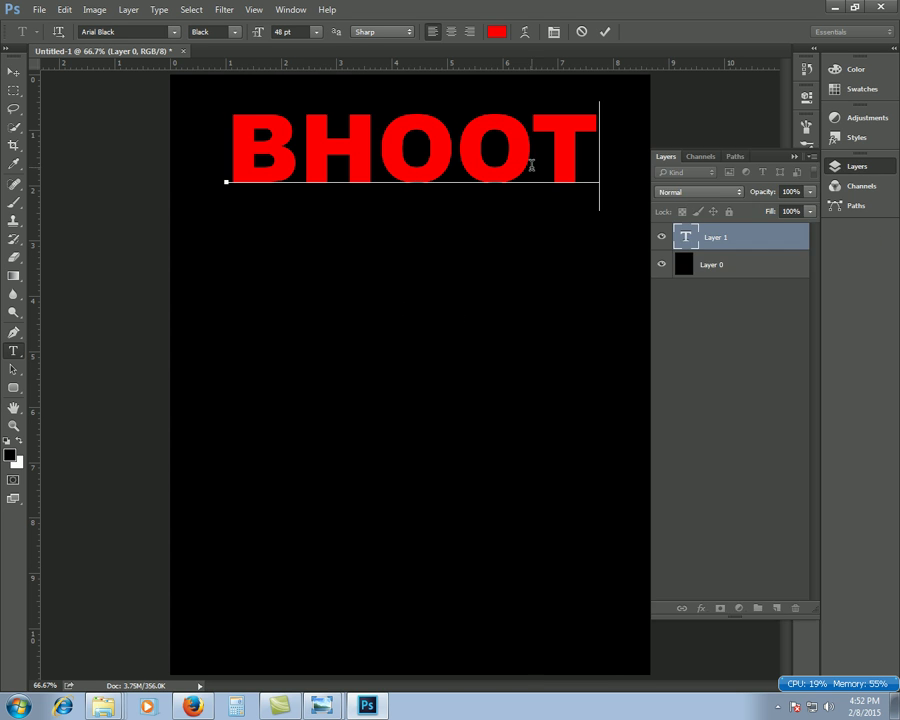
click(13, 72)
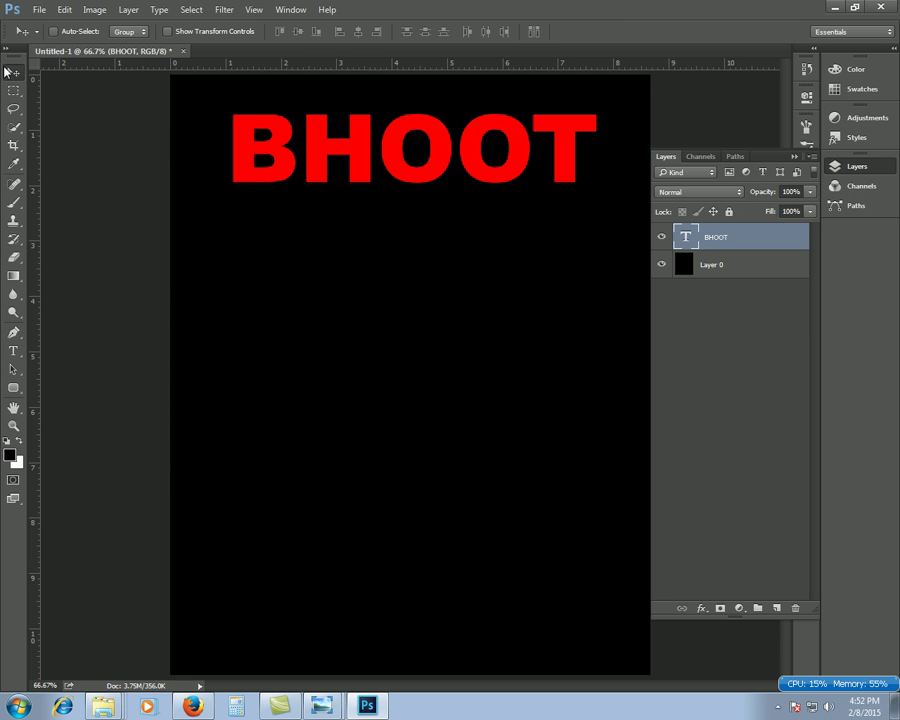
click(224, 10)
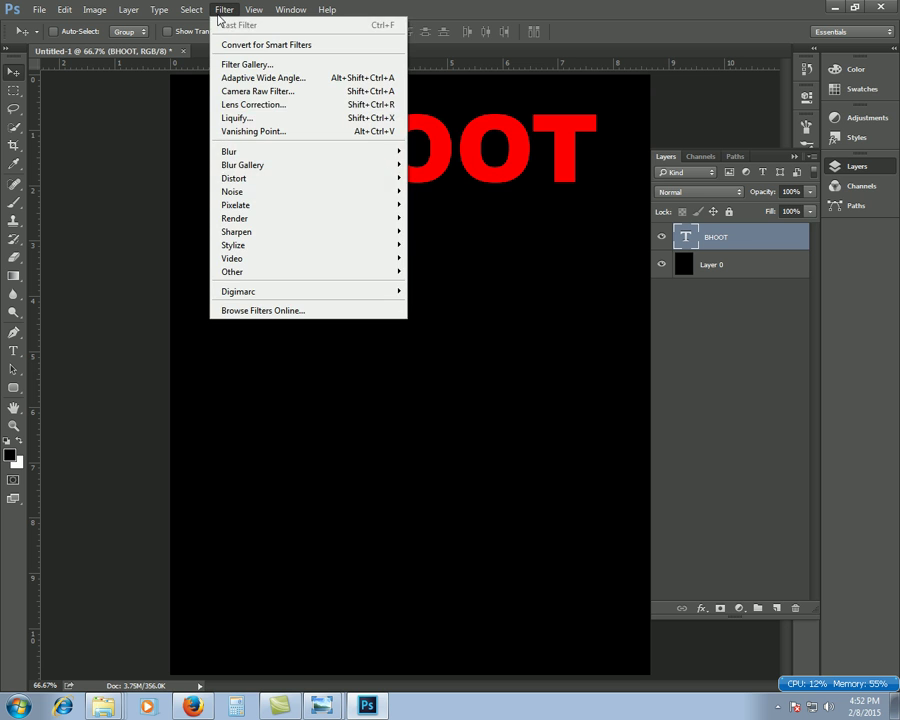
mouse_move(254, 184)
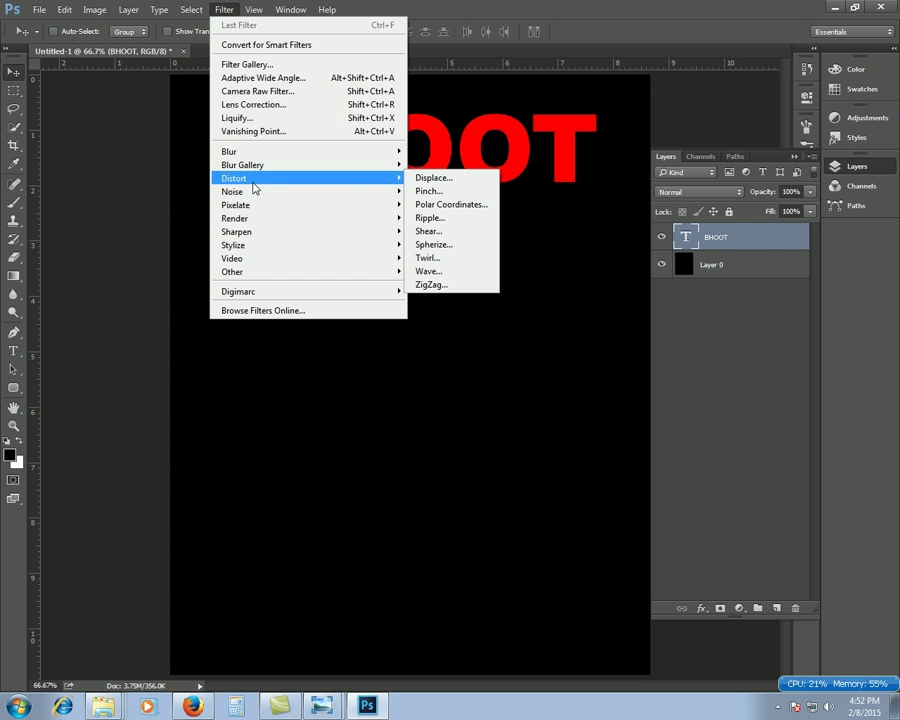
click(440, 217)
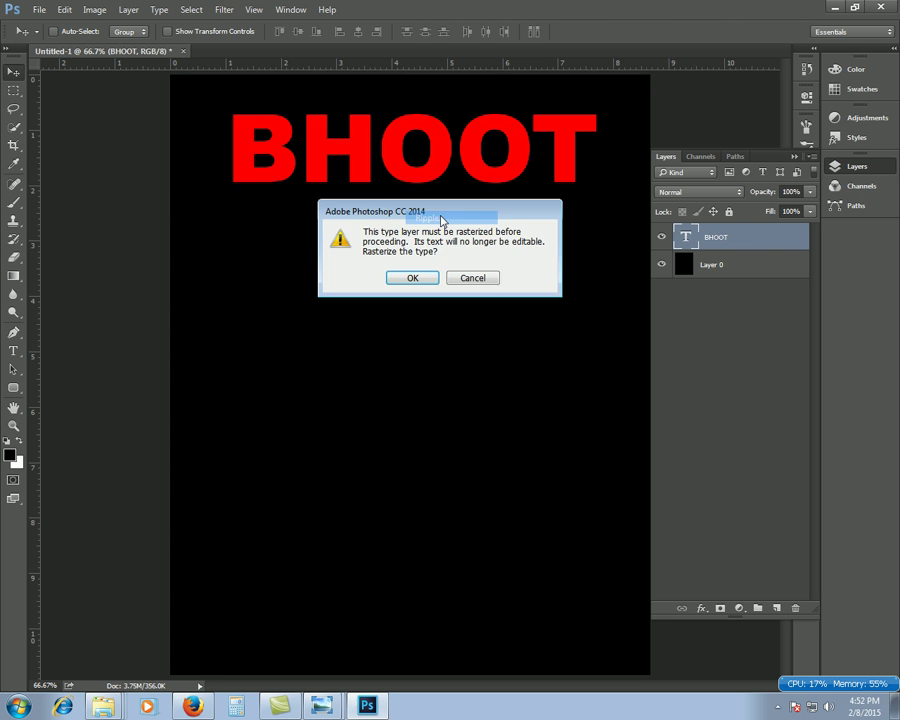
click(412, 278)
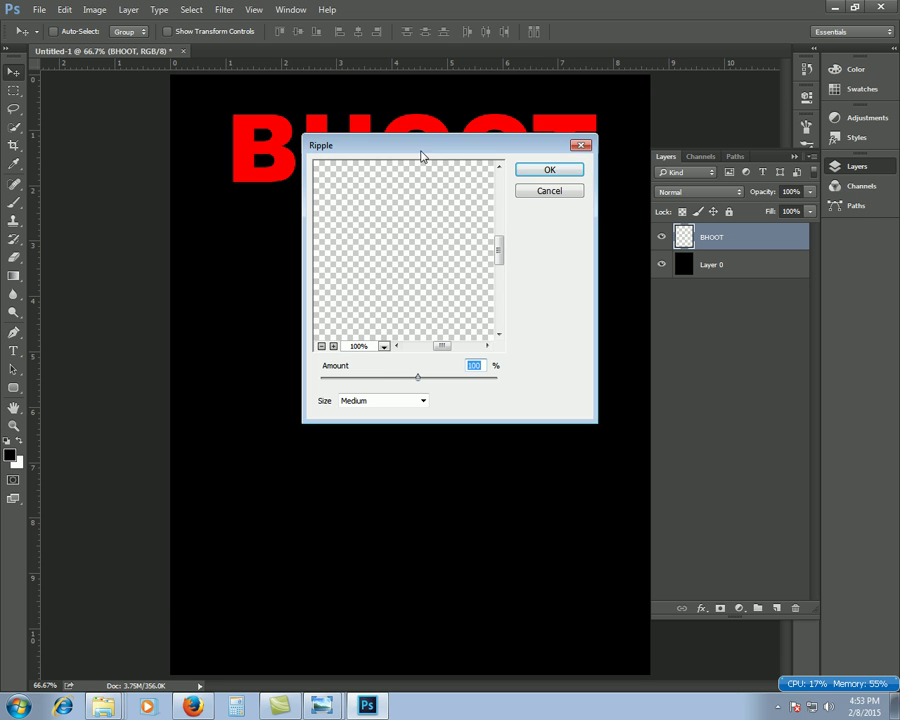
drag(421, 156, 284, 344)
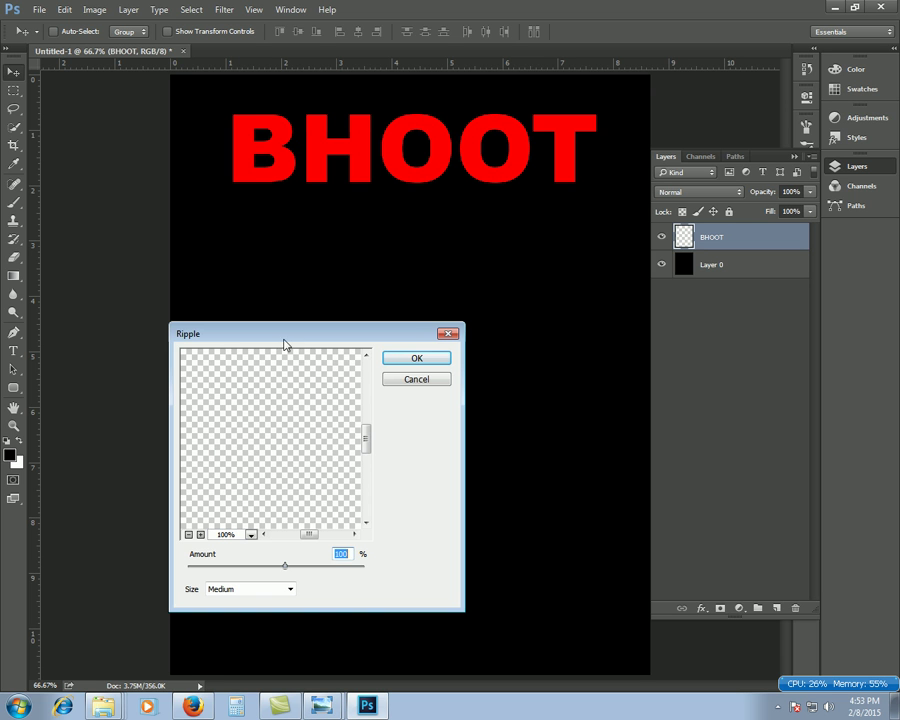
click(189, 536)
click(189, 536)
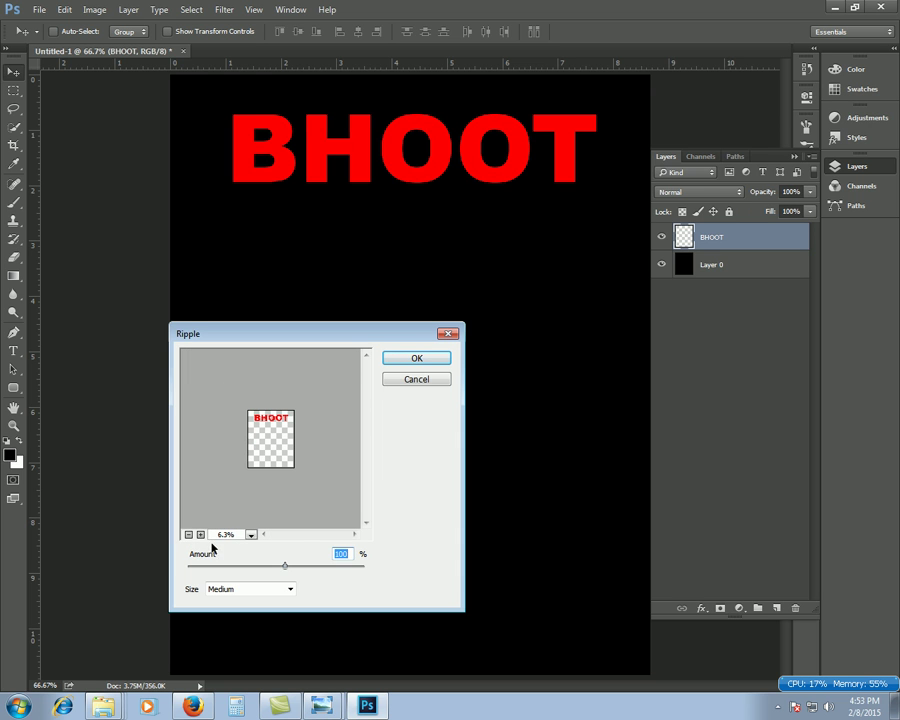
click(201, 535)
click(201, 535)
click(201, 535)
click(201, 535)
click(201, 535)
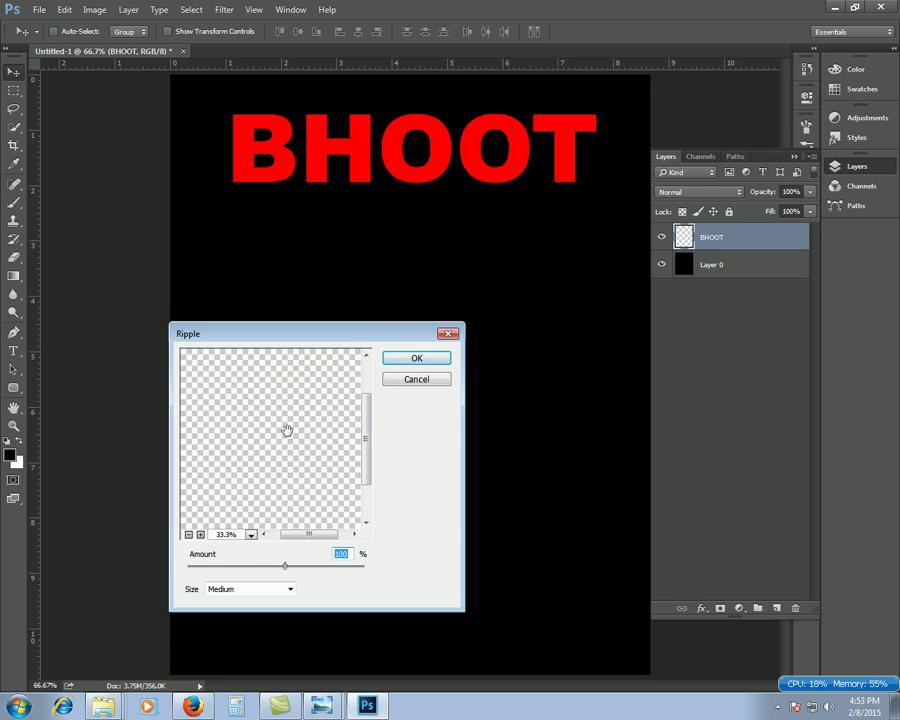
drag(282, 568, 322, 567)
click(419, 380)
- Start the Ripple filter on the BHOOT layer, rasterizing its type, and raise the amount to about 473%
click(224, 9)
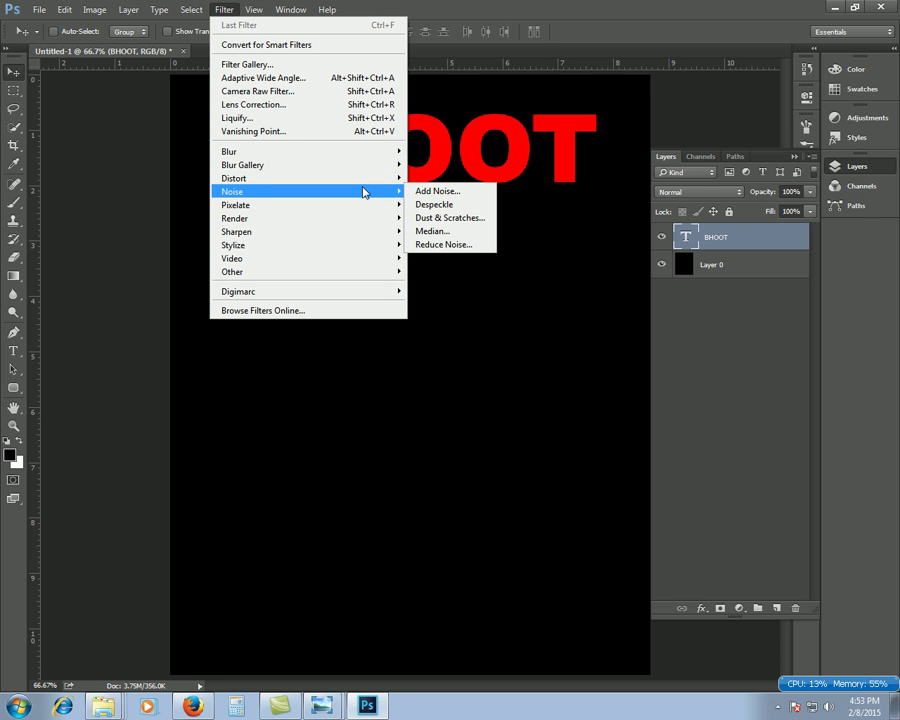
click(462, 220)
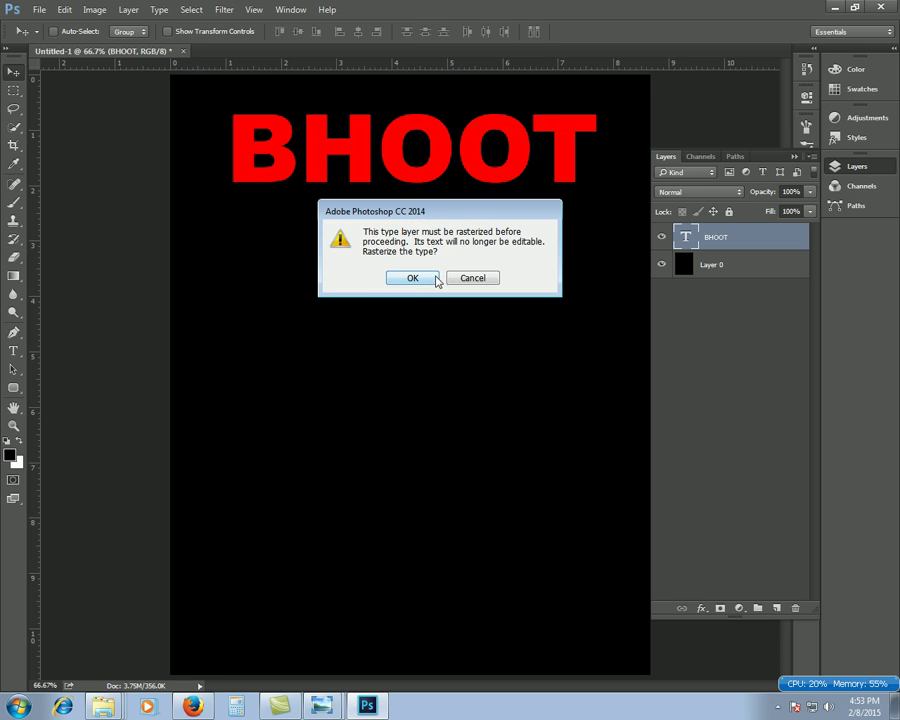
click(410, 278)
drag(276, 407, 243, 485)
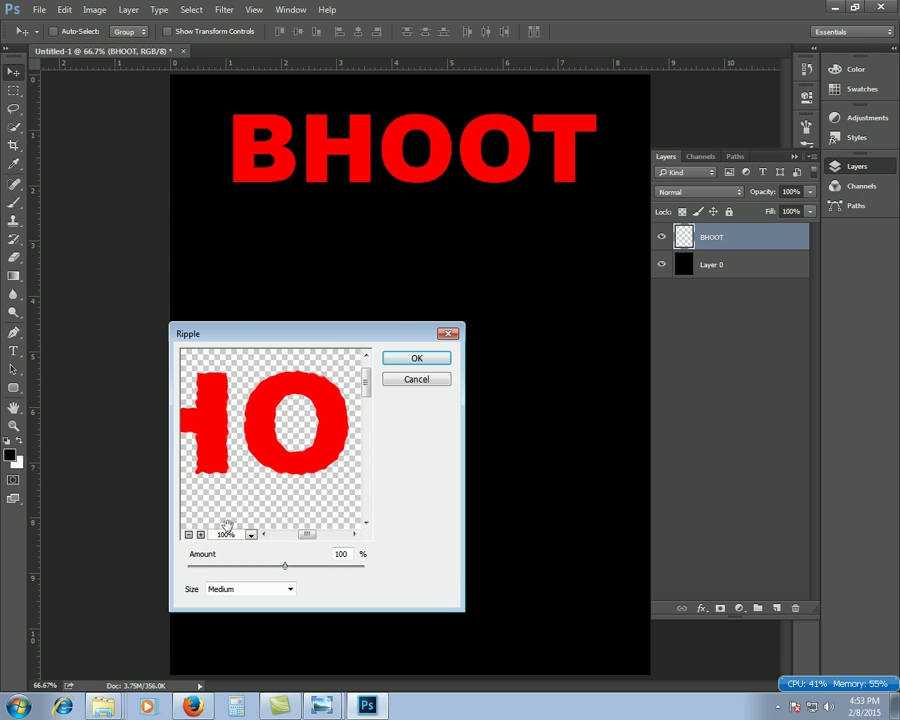
drag(283, 568, 318, 566)
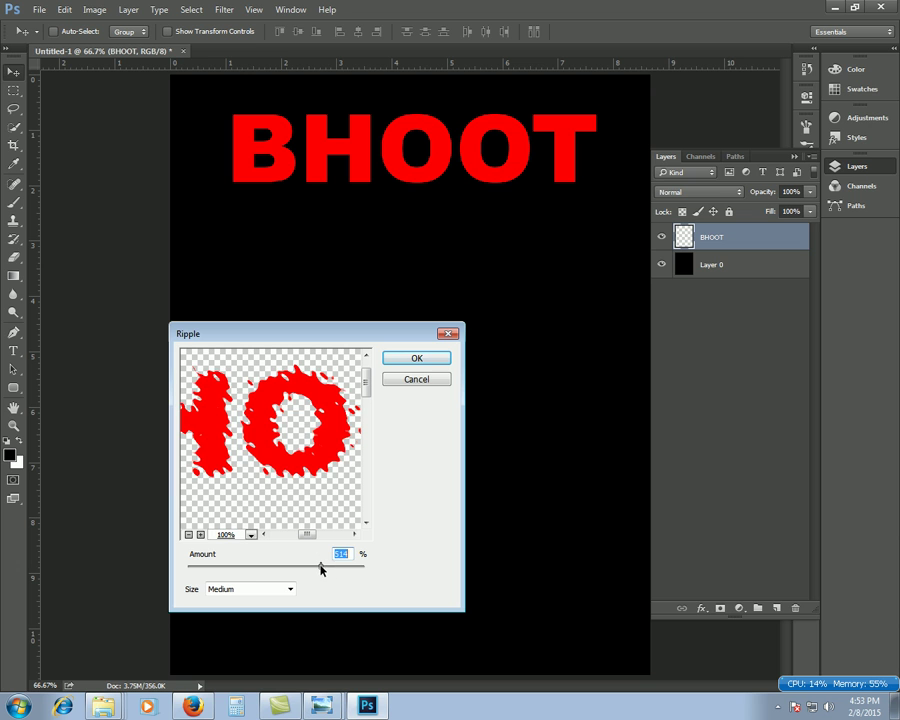
- Try the Small and Large ripple sizes with an amount of about 400%
click(243, 590)
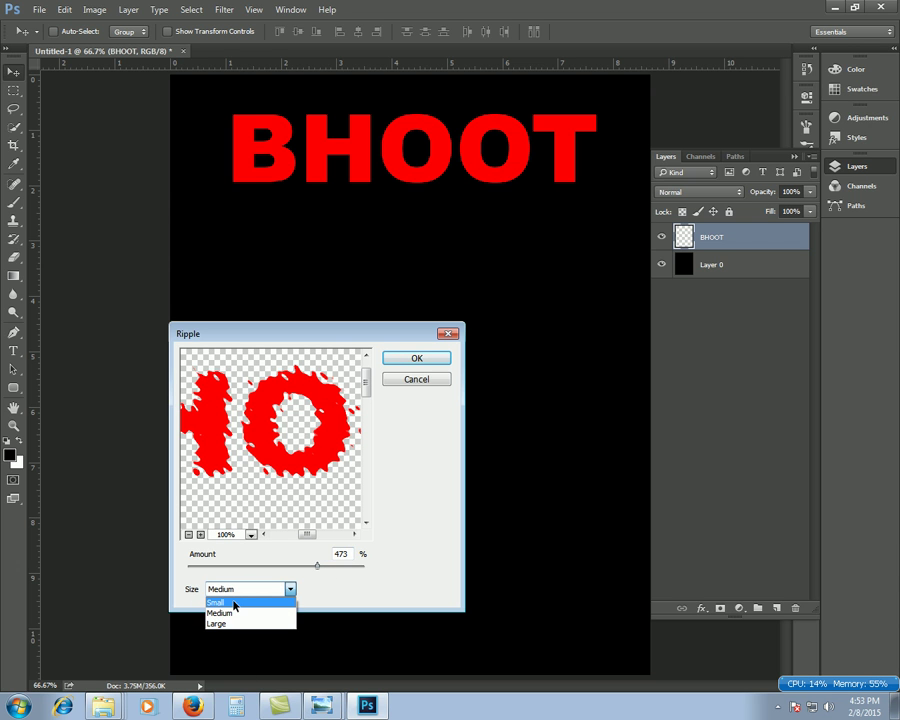
click(234, 604)
mouse_move(318, 566)
mouse_down()
mouse_move(364, 567)
mouse_move(279, 571)
mouse_move(311, 567)
mouse_up()
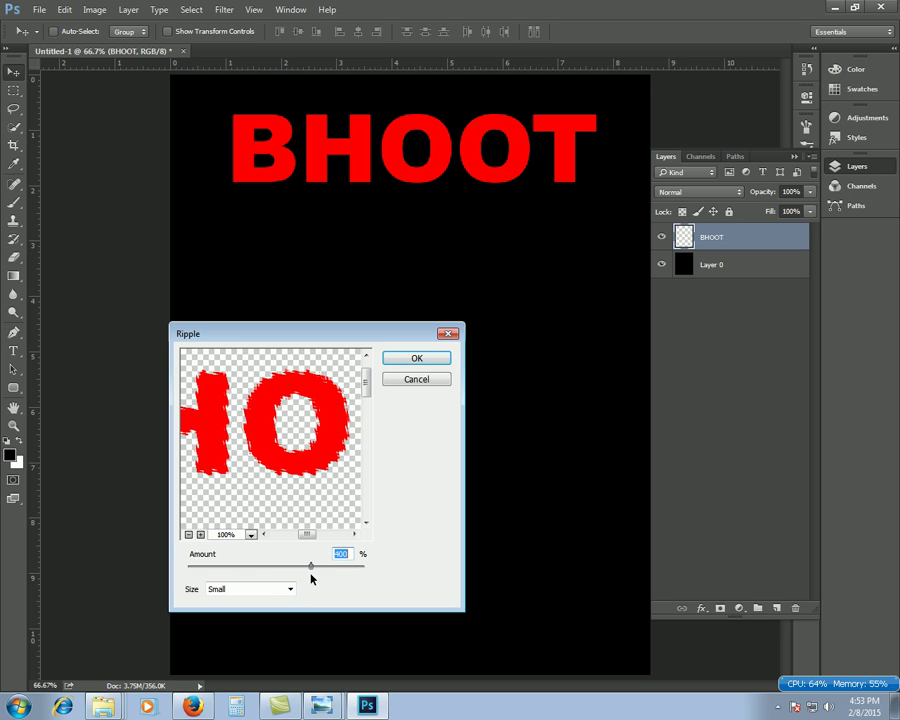
click(284, 590)
click(233, 620)
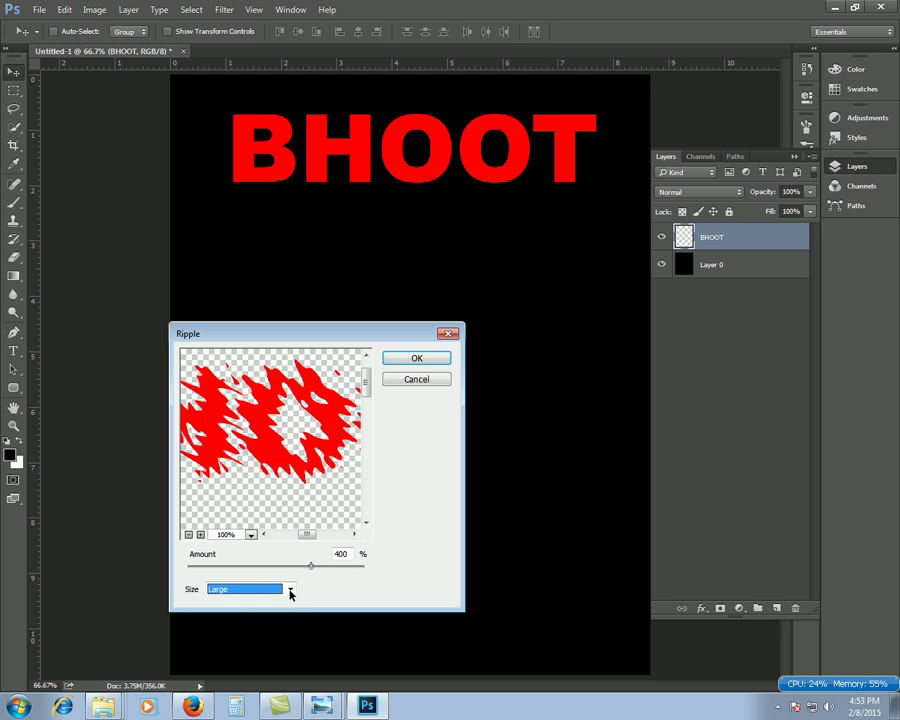
click(309, 567)
- Set the ripple size to Medium and the amount to 635%, and apply the filter to BHOOT
click(189, 535)
click(189, 535)
click(200, 535)
drag(226, 480, 276, 478)
click(290, 590)
click(245, 611)
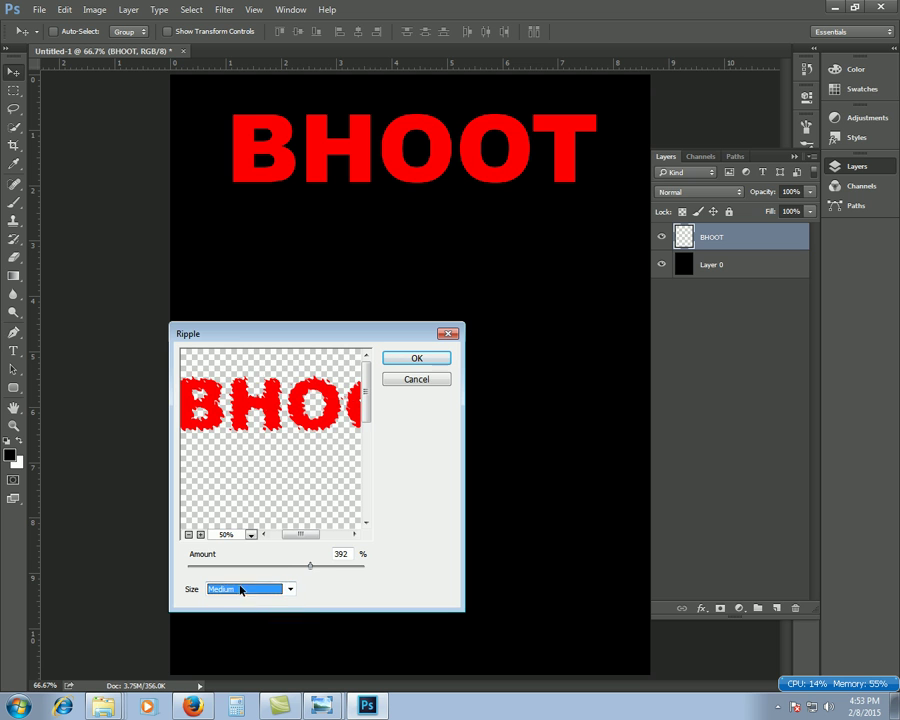
drag(311, 567, 333, 567)
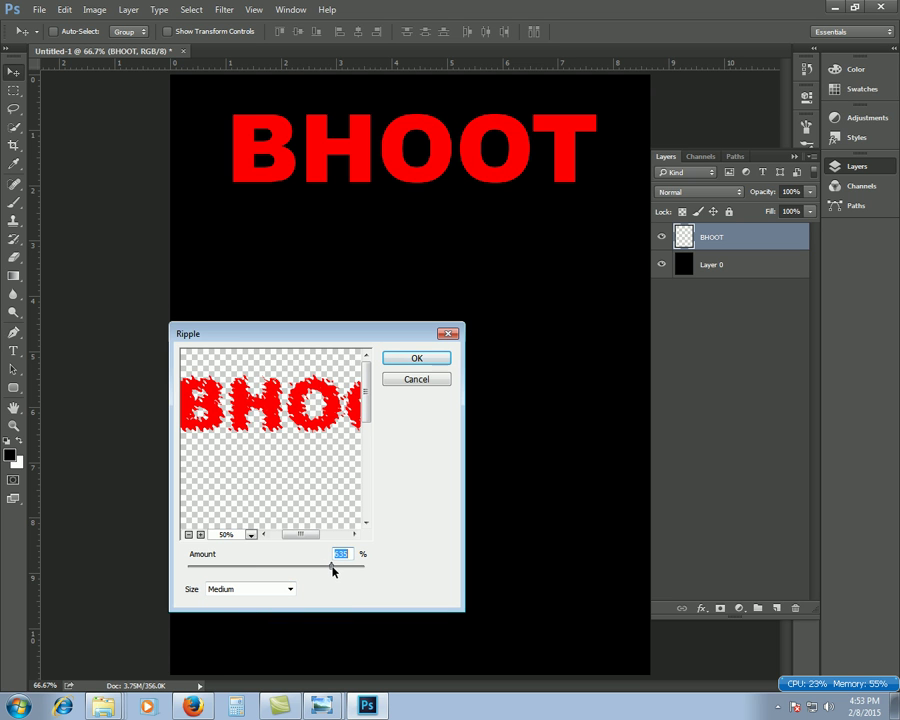
drag(345, 430, 288, 432)
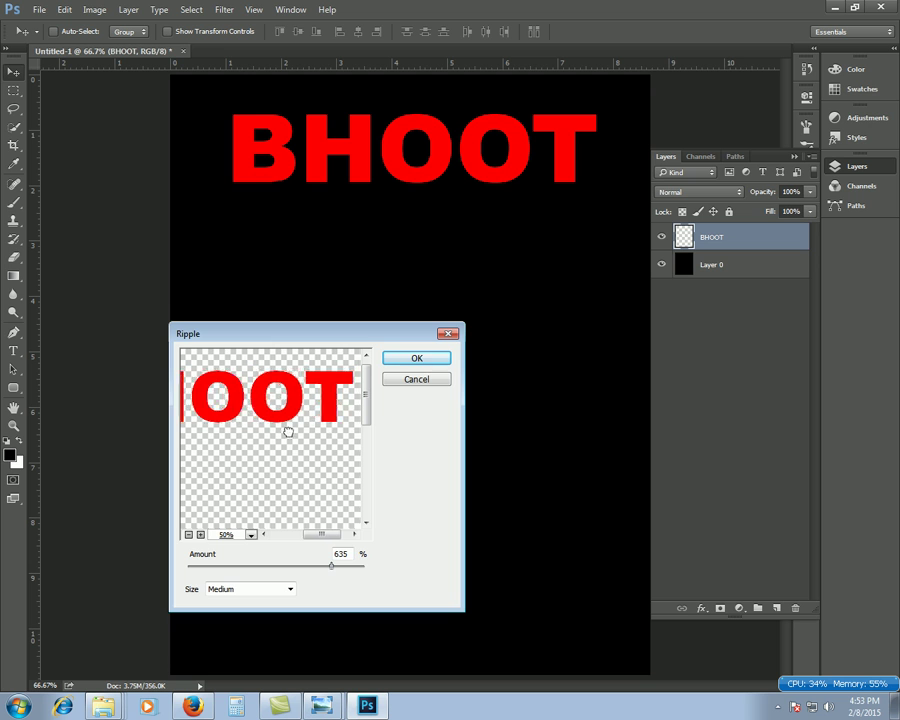
click(415, 359)
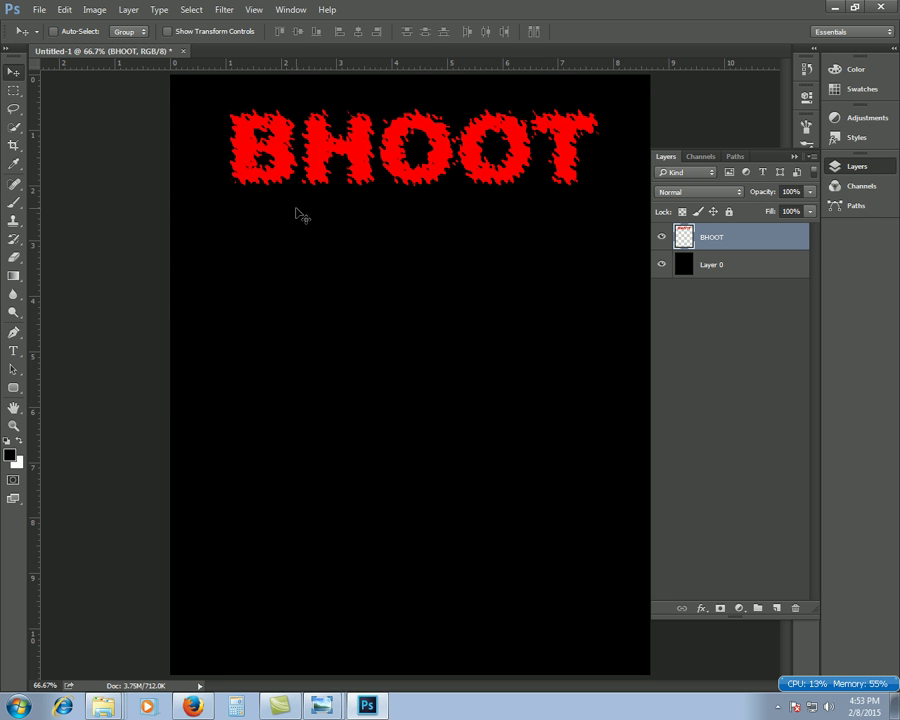
- Open the rippled BHOOT layer in the Liquify filter and reduce the warp brush size to 10
click(221, 11)
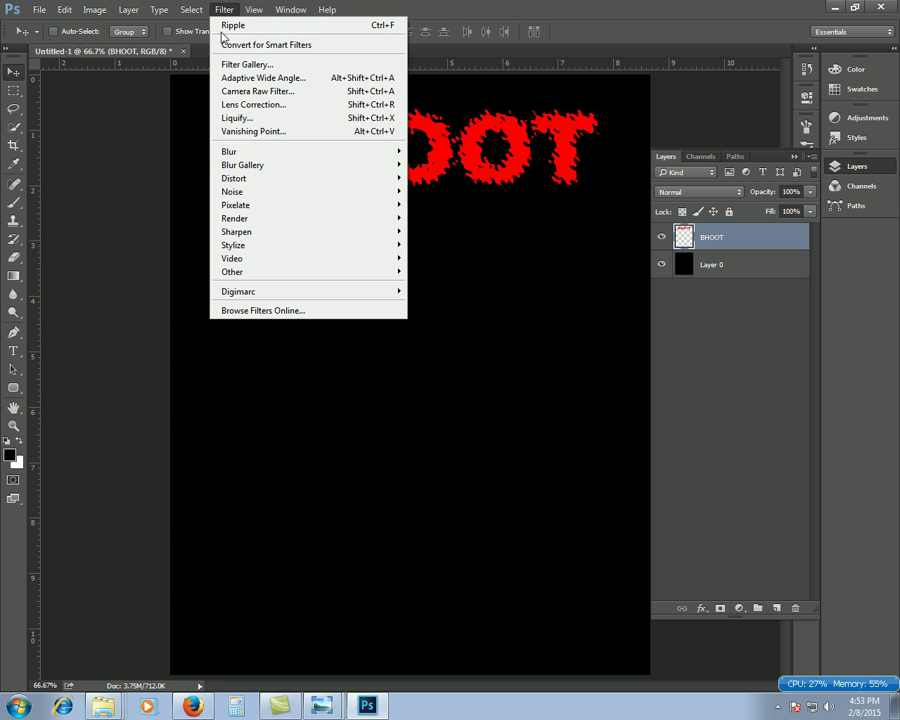
click(258, 118)
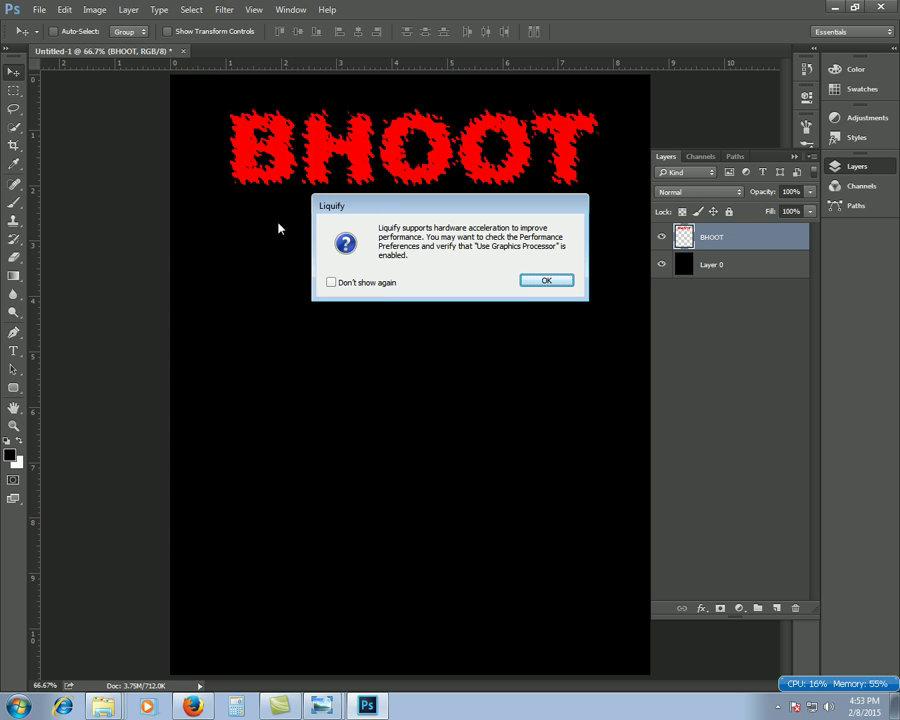
click(545, 283)
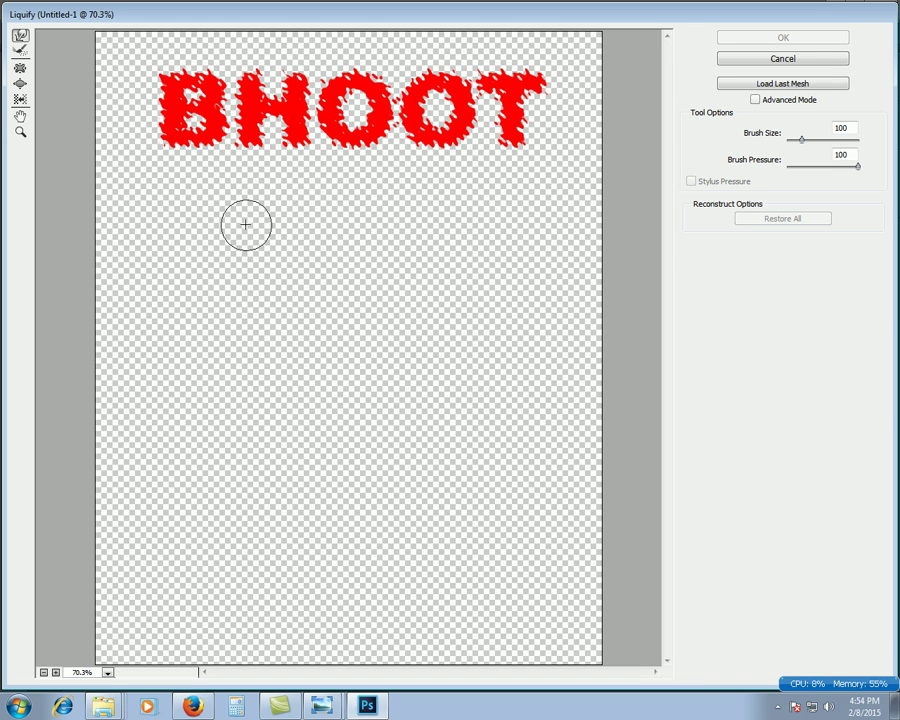
key(bracketleft)
key(bracketleft)
key(bracketleft)
key(bracketleft)
key(bracketleft)
key(bracketleft)
key(bracketleft)
key(ctrl+space)
click(310, 190)
mouse_move(268, 92)
mouse_down()
mouse_move(496, 408)
mouse_move(400, 387)
mouse_up()
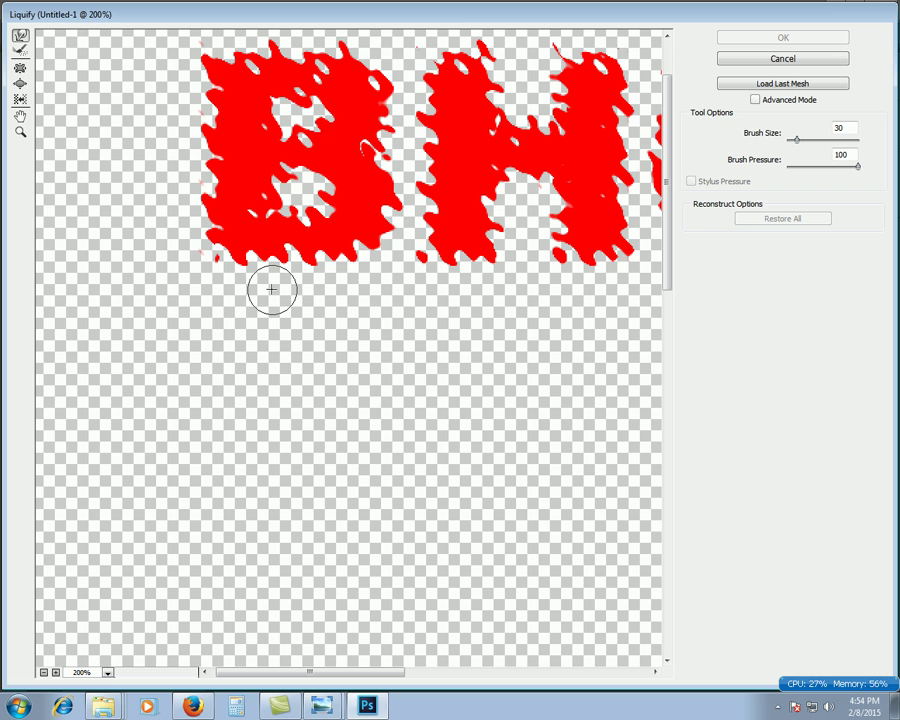
key(bracketleft)
key(bracketleft)
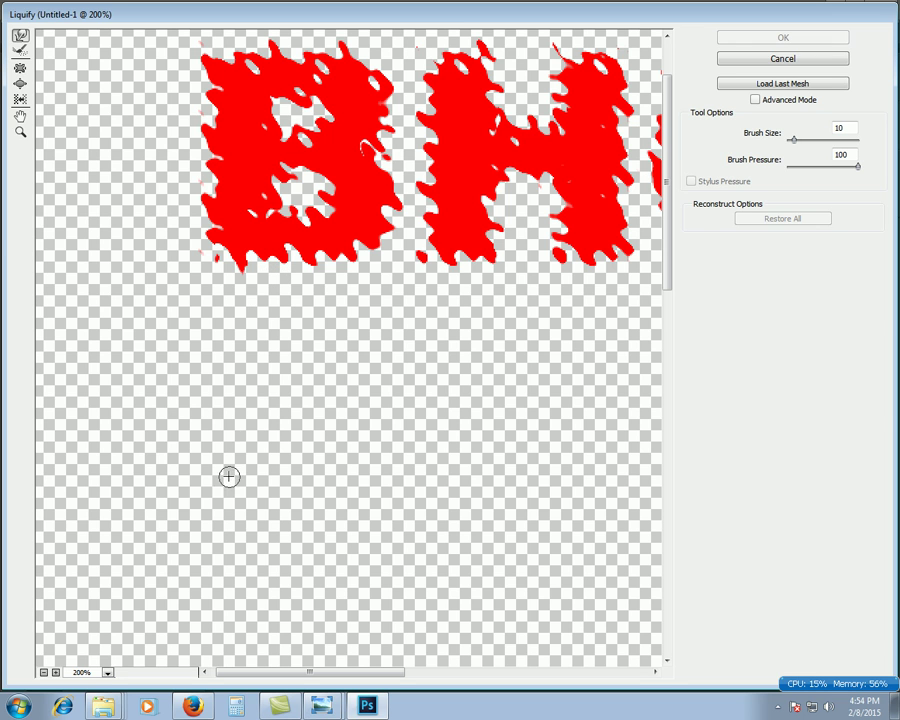
- Warp the lower edge of the letter B downward into several thin blood drips
click(238, 281)
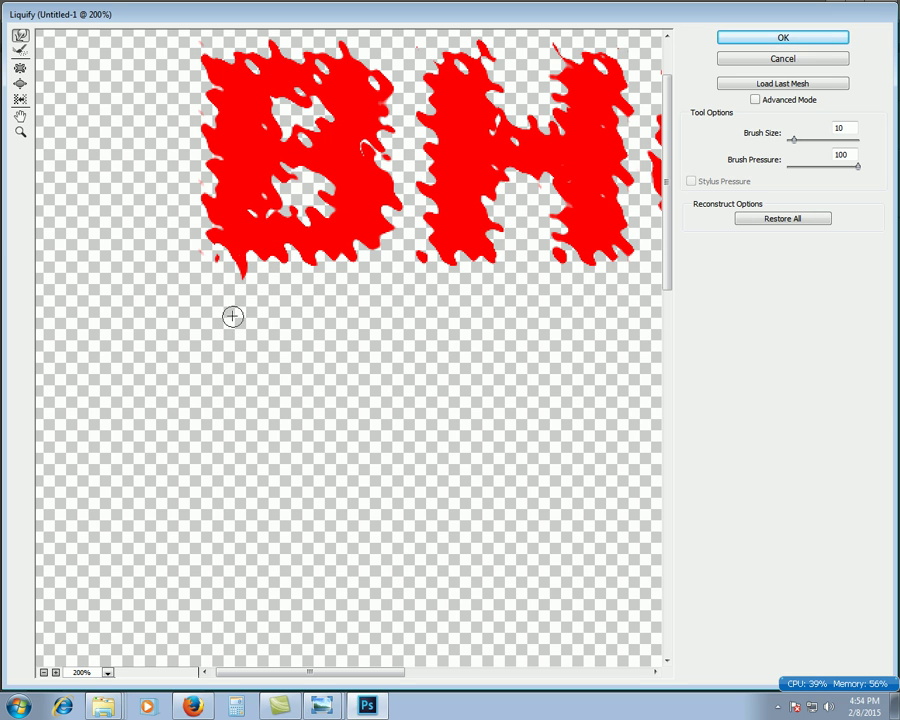
drag(242, 272, 247, 327)
drag(245, 283, 242, 316)
drag(310, 262, 313, 294)
mouse_move(325, 243)
mouse_down()
mouse_move(313, 273)
mouse_move(314, 331)
mouse_move(310, 315)
mouse_up()
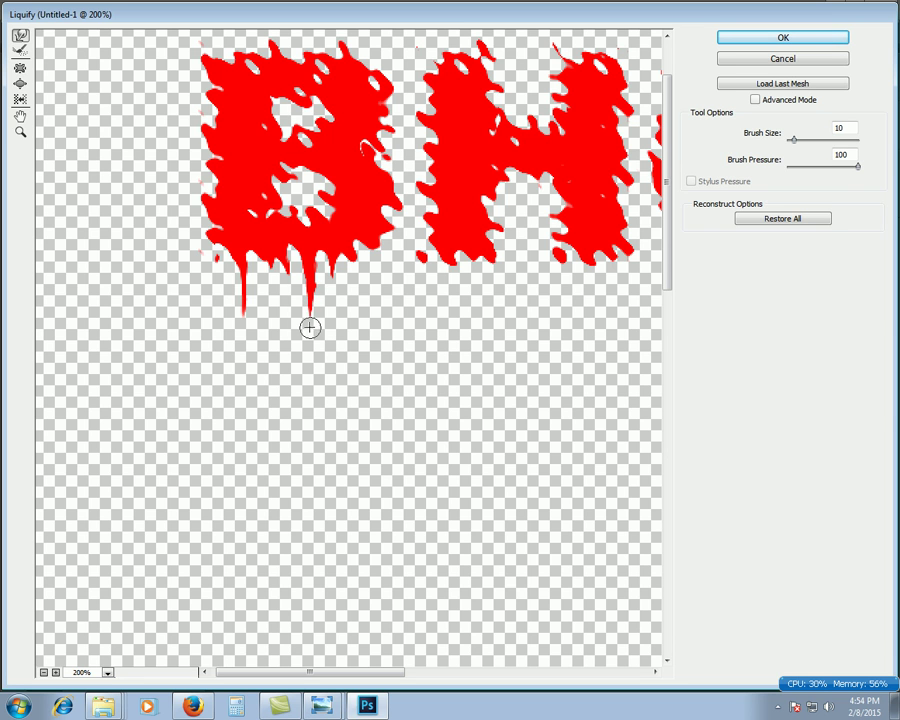
- Enable Liquify's Advanced Mode and set the brush density to 75 and the brush size to 8
click(756, 100)
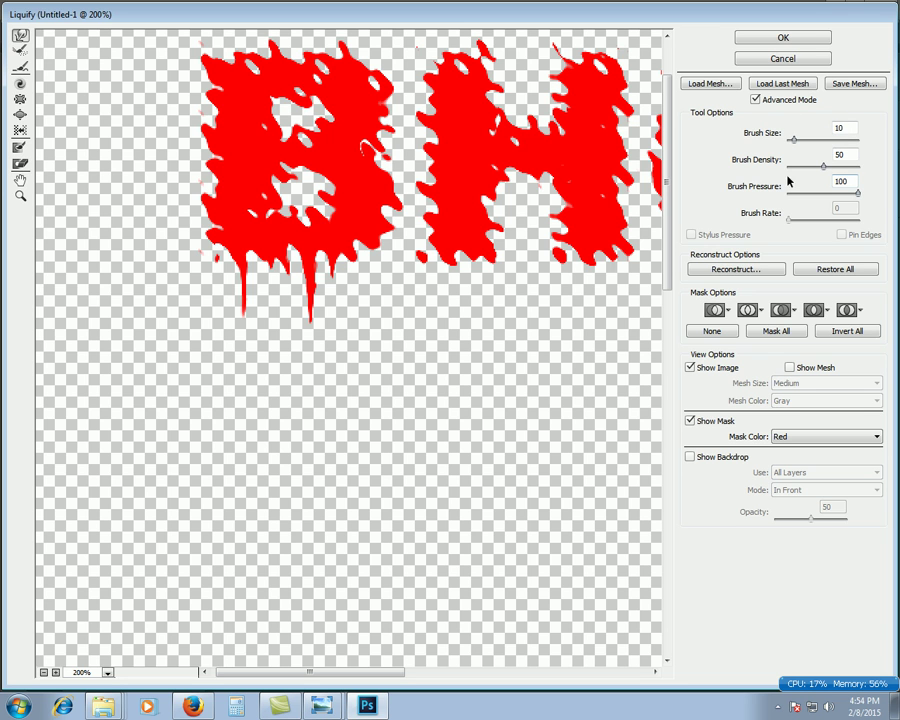
key(bracketright)
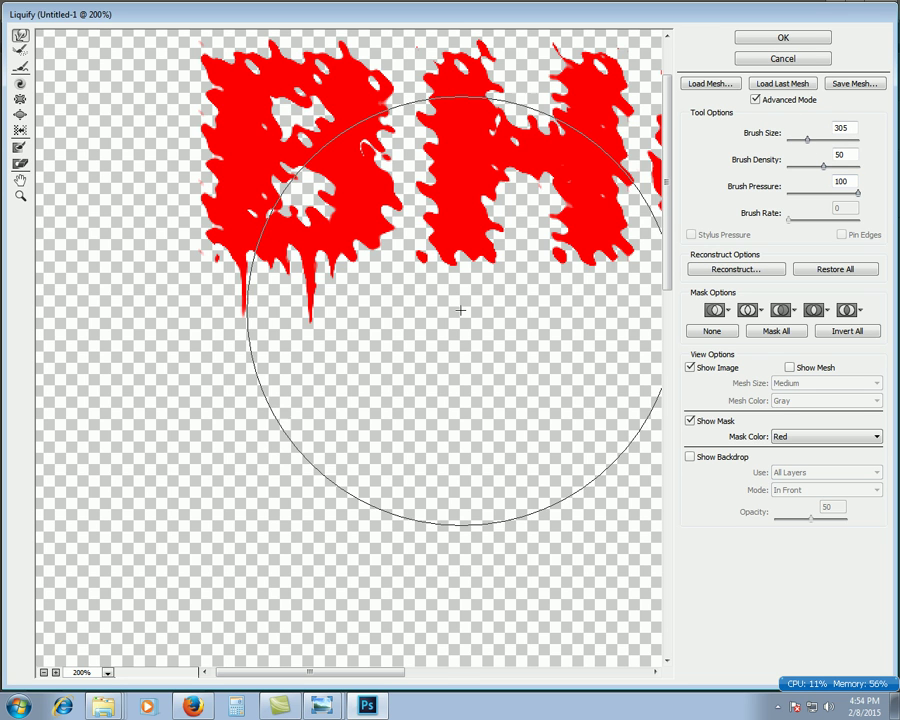
key(bracketleft)
key(bracketleft)
key(bracketleft)
key(bracketleft)
key(bracketleft)
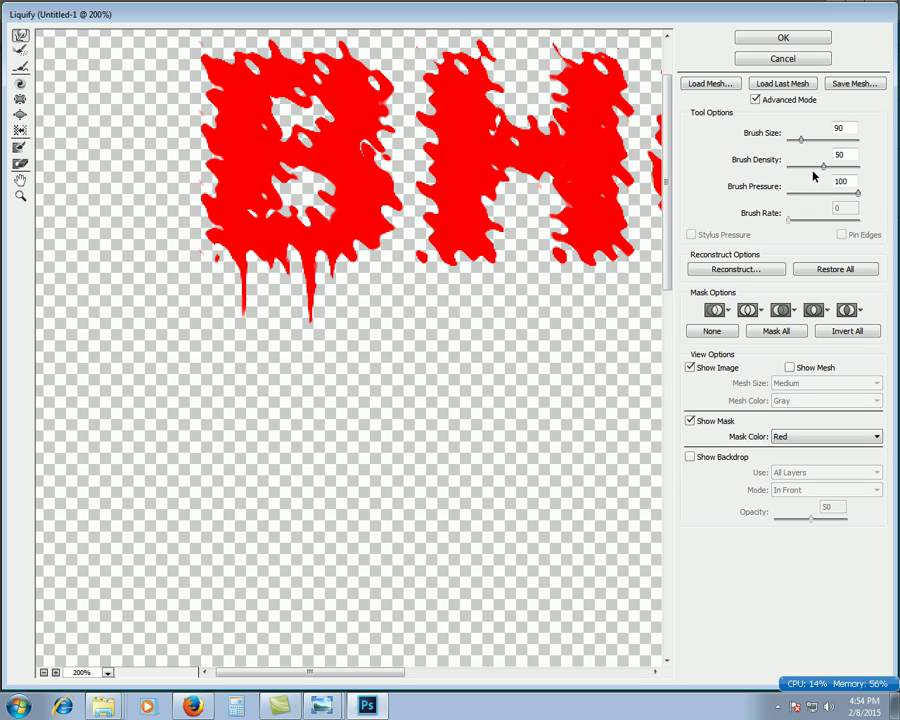
drag(823, 167, 841, 167)
key(bracketleft)
key(bracketleft)
key(bracketleft)
key(bracketleft)
key(bracketleft)
key(bracketleft)
key(bracketleft)
key(bracketleft)
key(bracketleft)
key(bracketleft)
key(bracketleft)
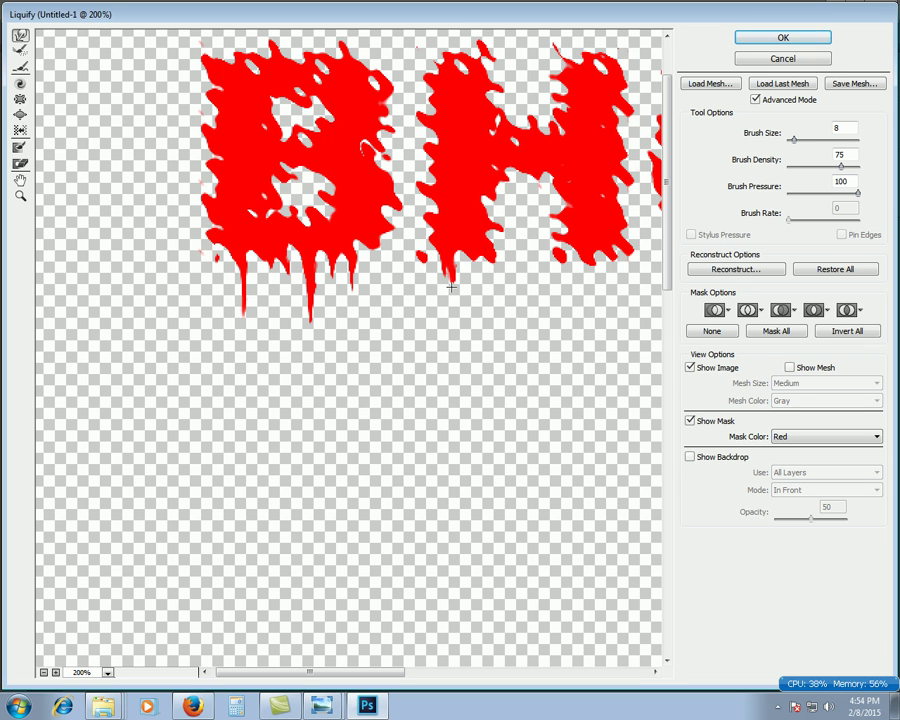
- Enlarge the brush to 30 and pull drips down from the lower edges of both legs of the H
key(bracketright)
mouse_move(456, 291)
mouse_down()
mouse_move(436, 295)
mouse_move(460, 365)
mouse_up()
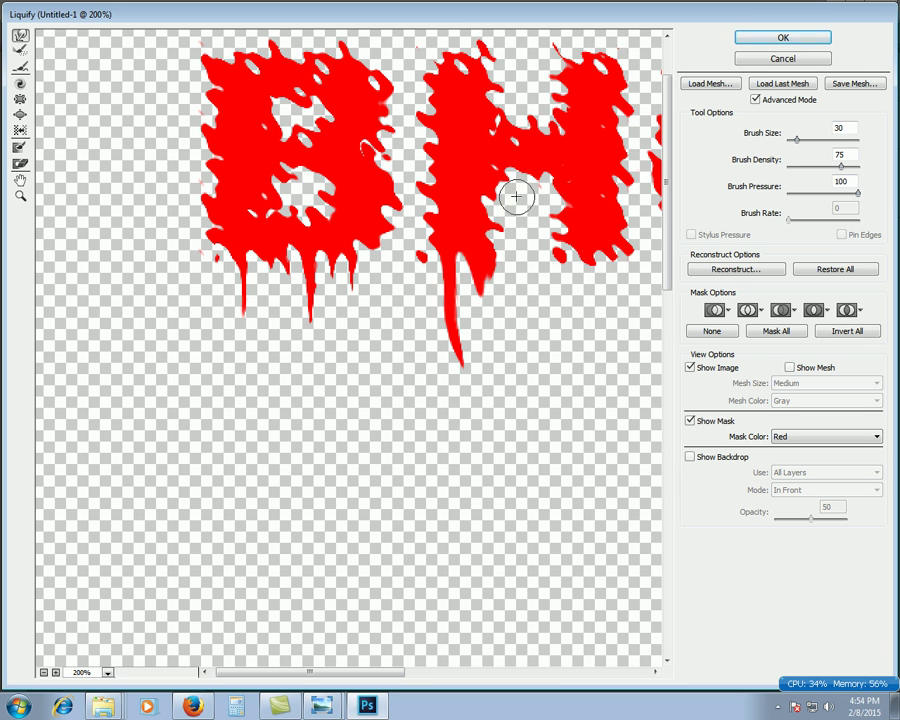
drag(560, 259, 563, 300)
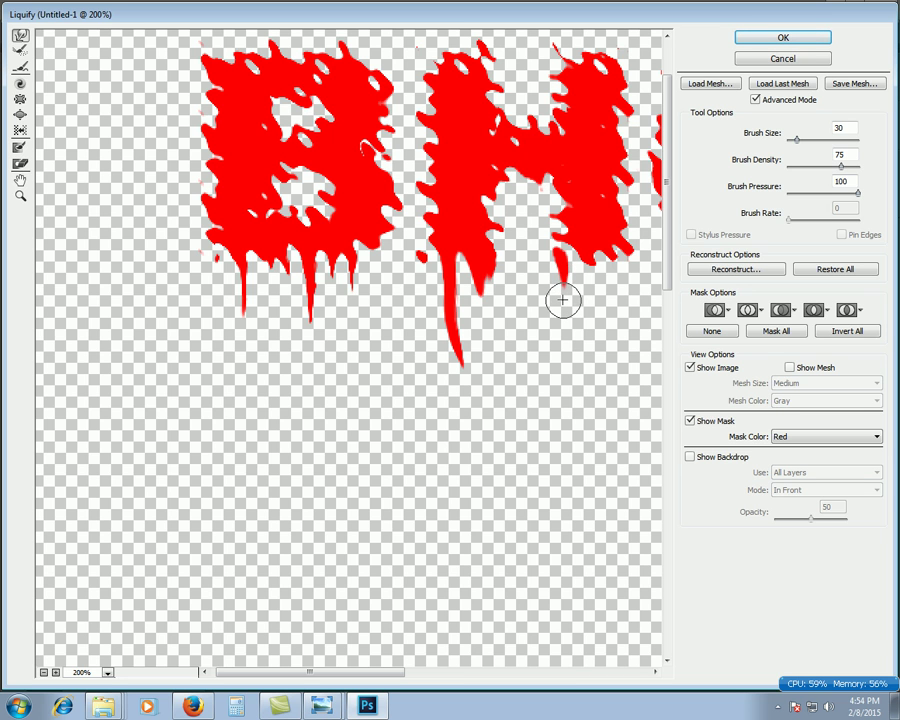
- Pull drips from the outer and inner edges of both O letters with brush size 20 and pressure 73
key(bracketleft)
key(bracketleft)
drag(370, 672, 447, 672)
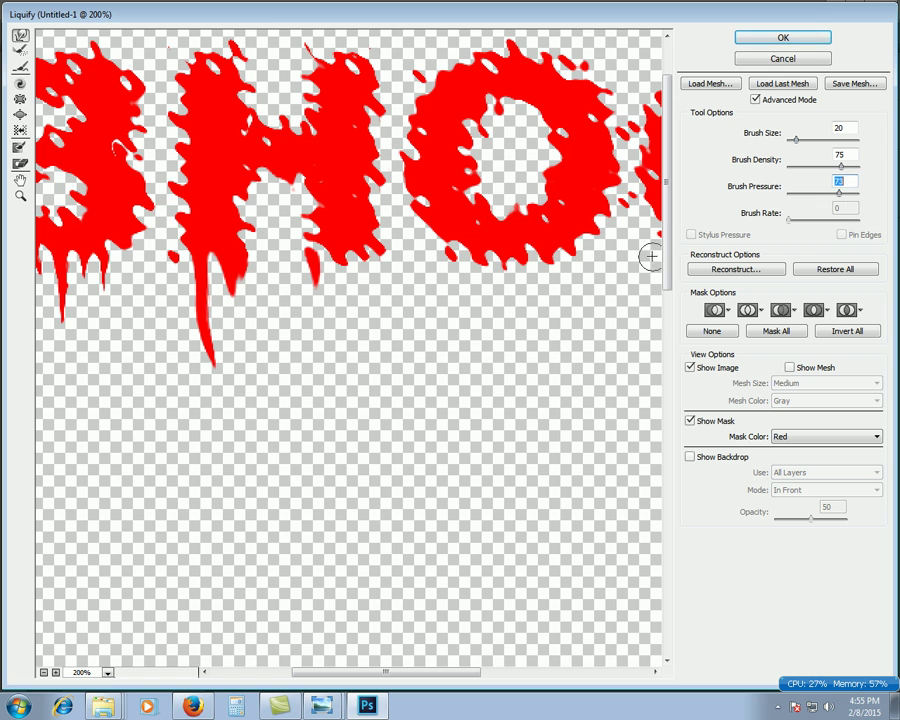
mouse_move(522, 256)
mouse_down()
mouse_move(500, 317)
mouse_move(512, 323)
mouse_move(518, 352)
mouse_up()
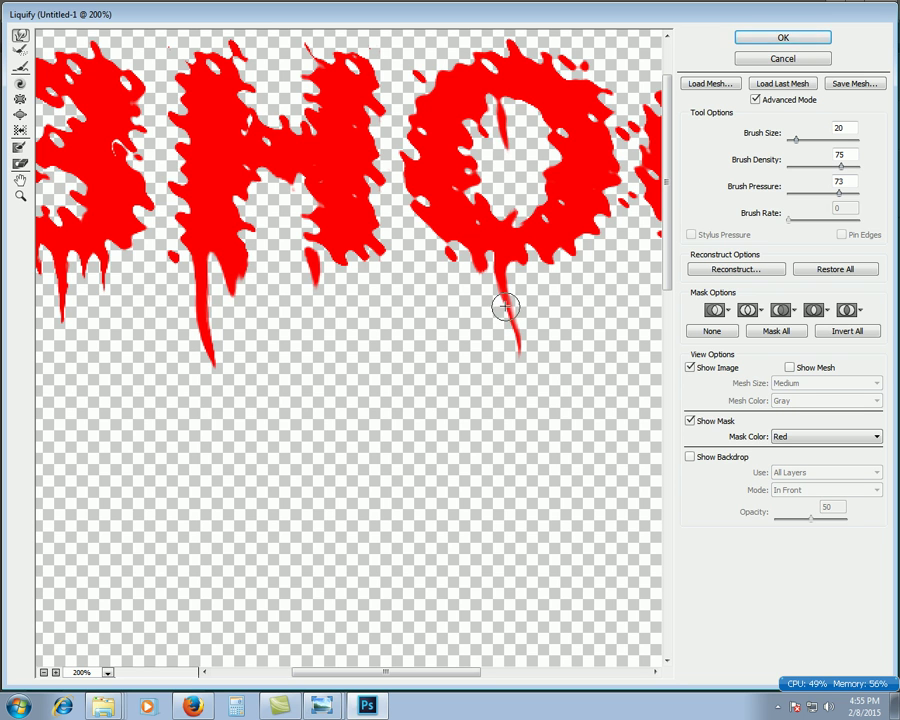
drag(402, 672, 476, 689)
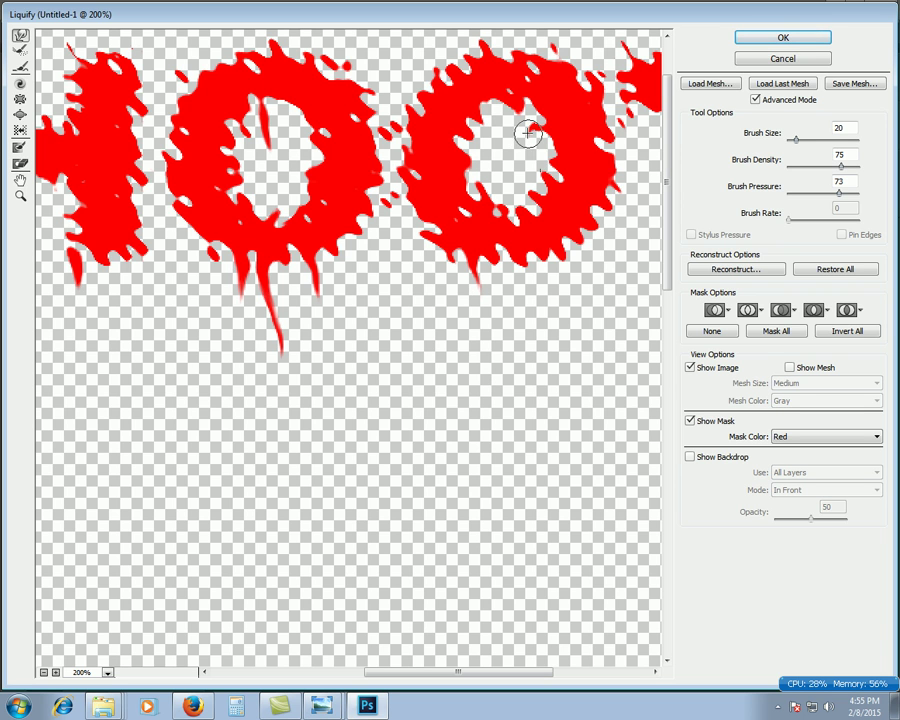
drag(514, 106, 514, 129)
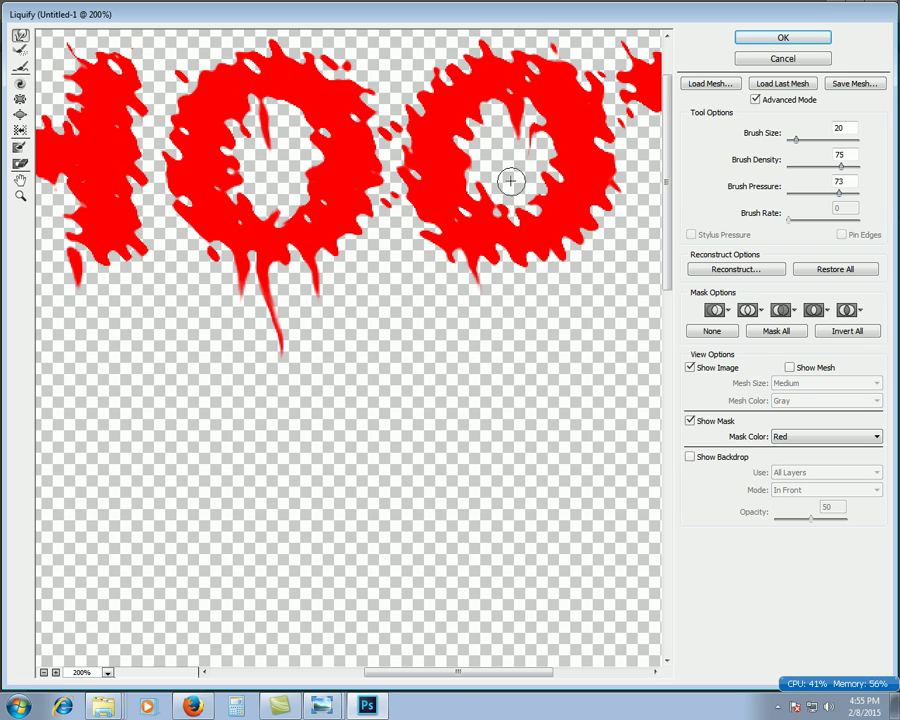
- Pull a long drip from the second O's lower edge and several drips from the T's stem and crossbar
drag(517, 290, 519, 327)
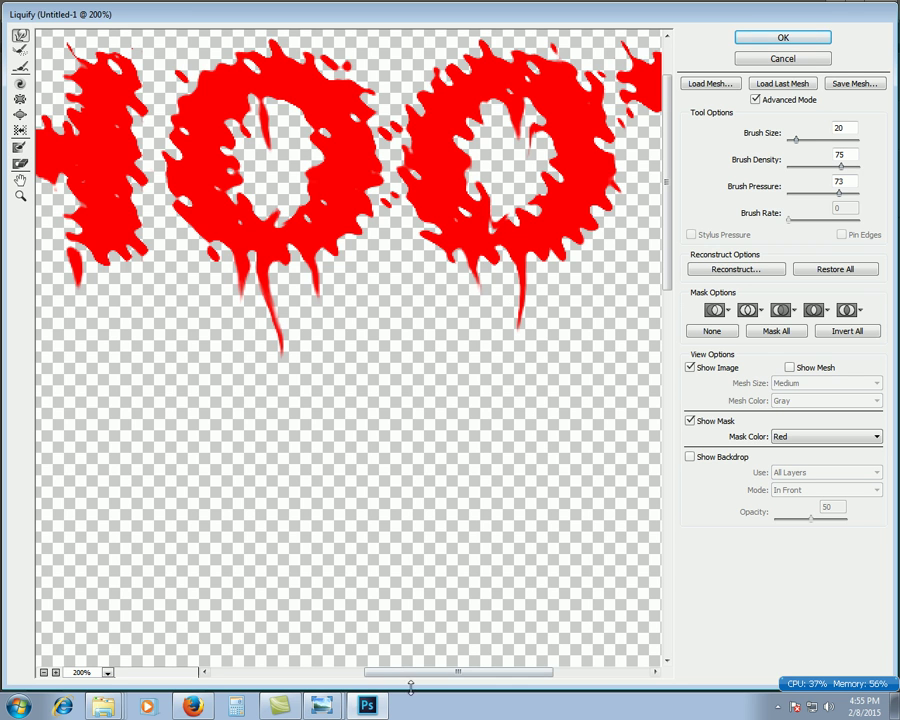
scroll(402, 679, right, 5)
mouse_move(495, 270)
mouse_down()
mouse_move(486, 303)
mouse_move(492, 366)
mouse_up()
drag(482, 257, 481, 380)
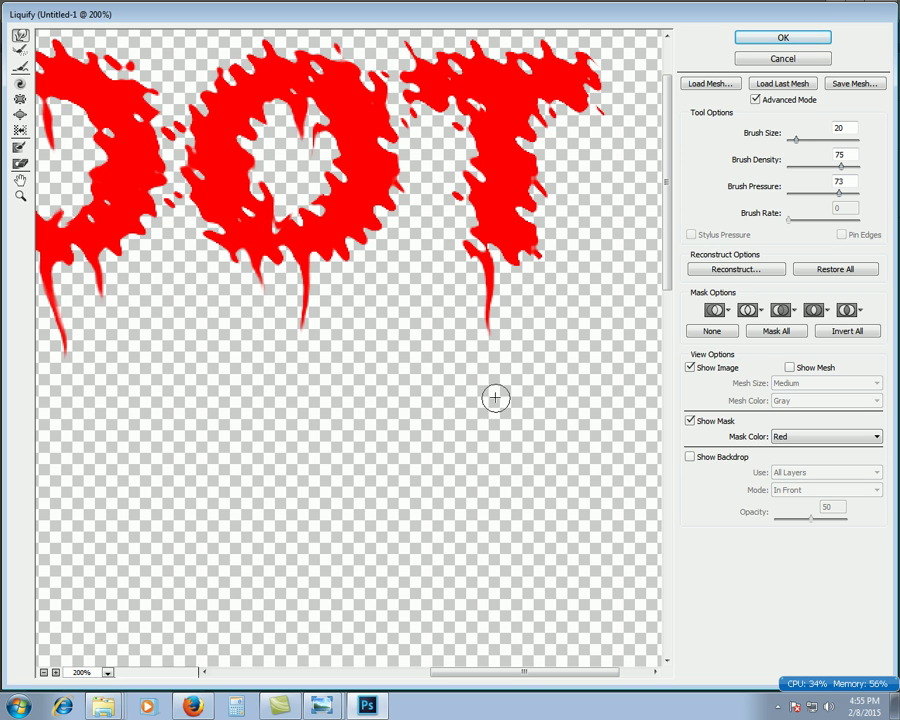
drag(603, 121, 607, 223)
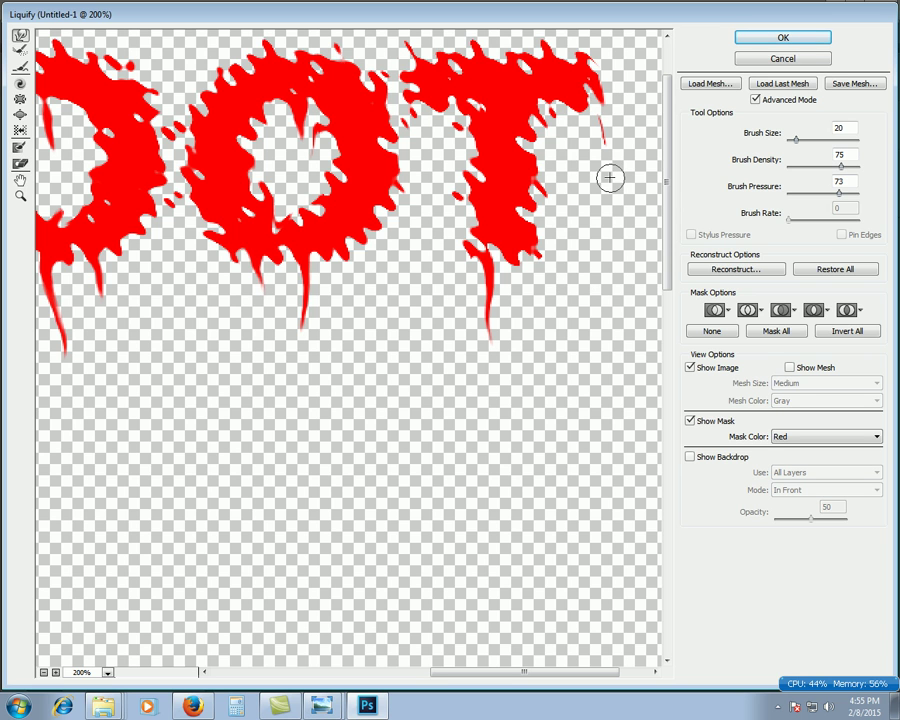
drag(540, 125, 540, 270)
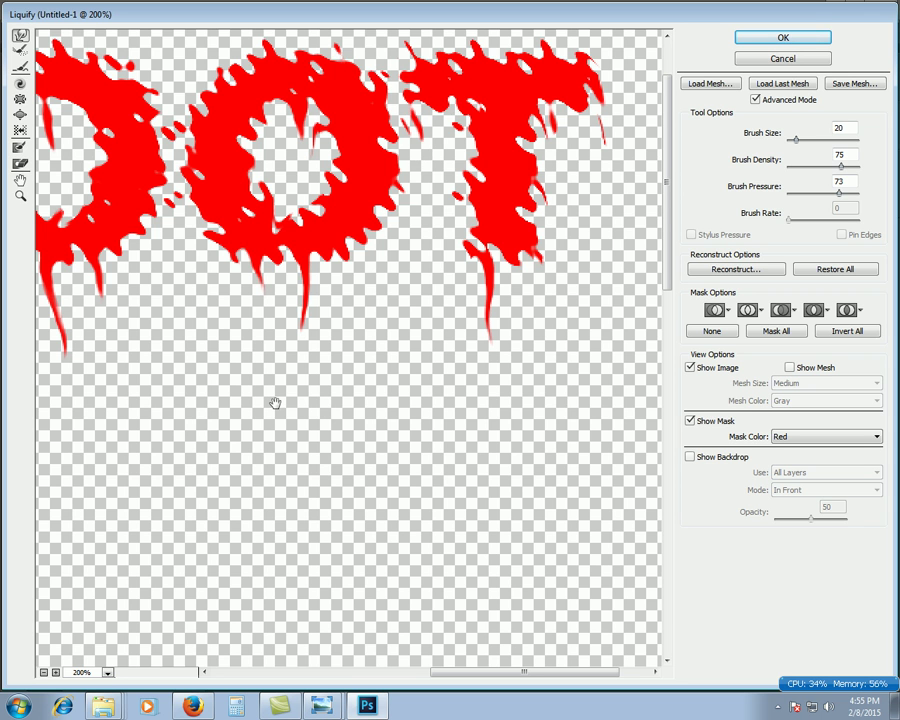
- Add short drips to the lower edges of the second O and the H's right leg, and apply the Liquify distortion
drag(256, 404, 502, 400)
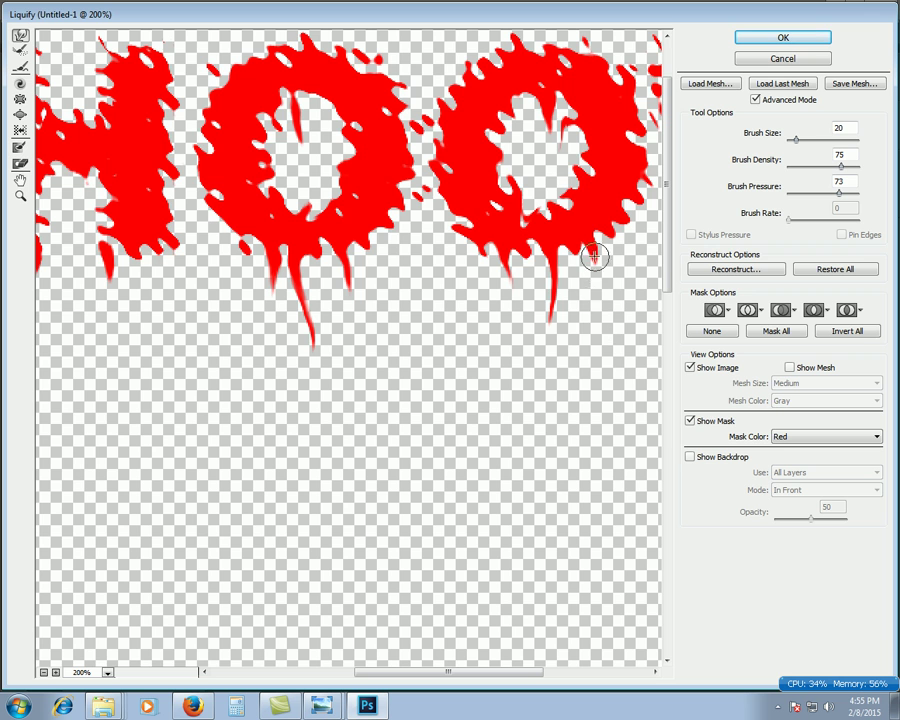
drag(213, 370, 464, 339)
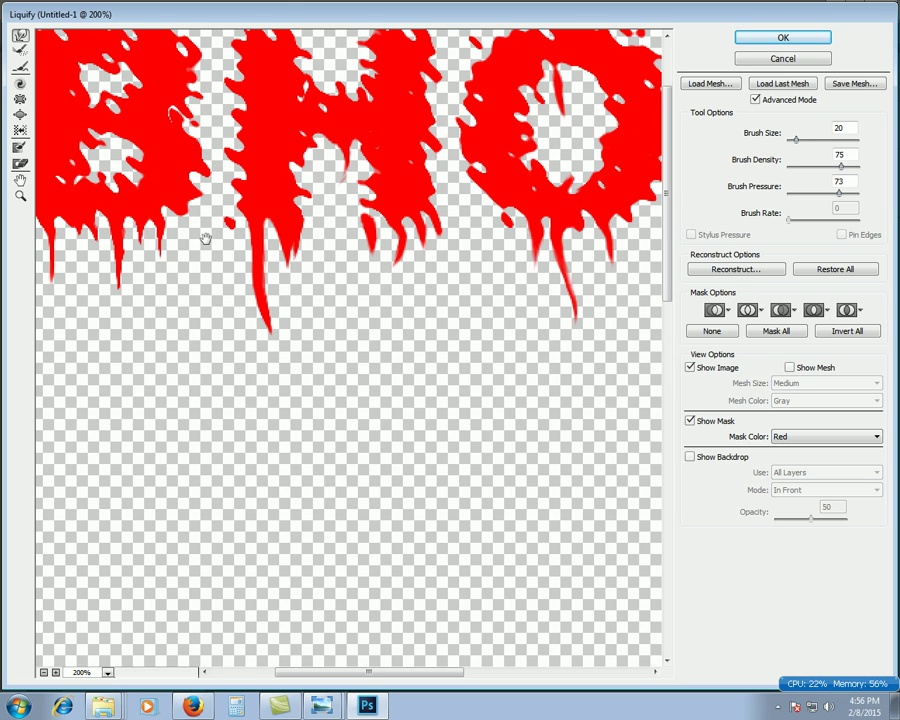
drag(208, 240, 420, 368)
click(781, 40)
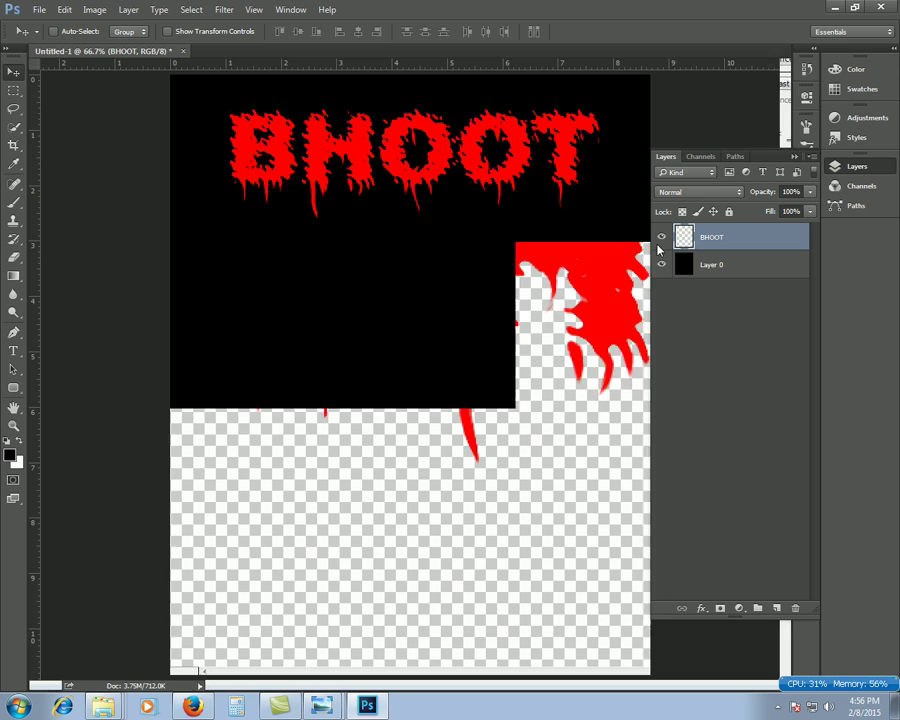
key(ctrl+plus)
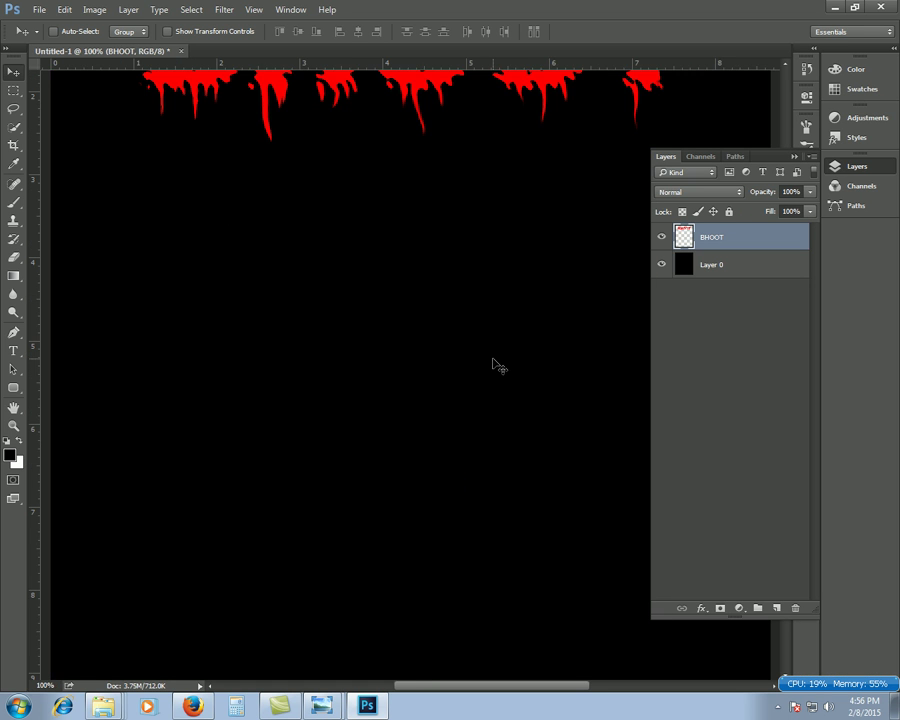